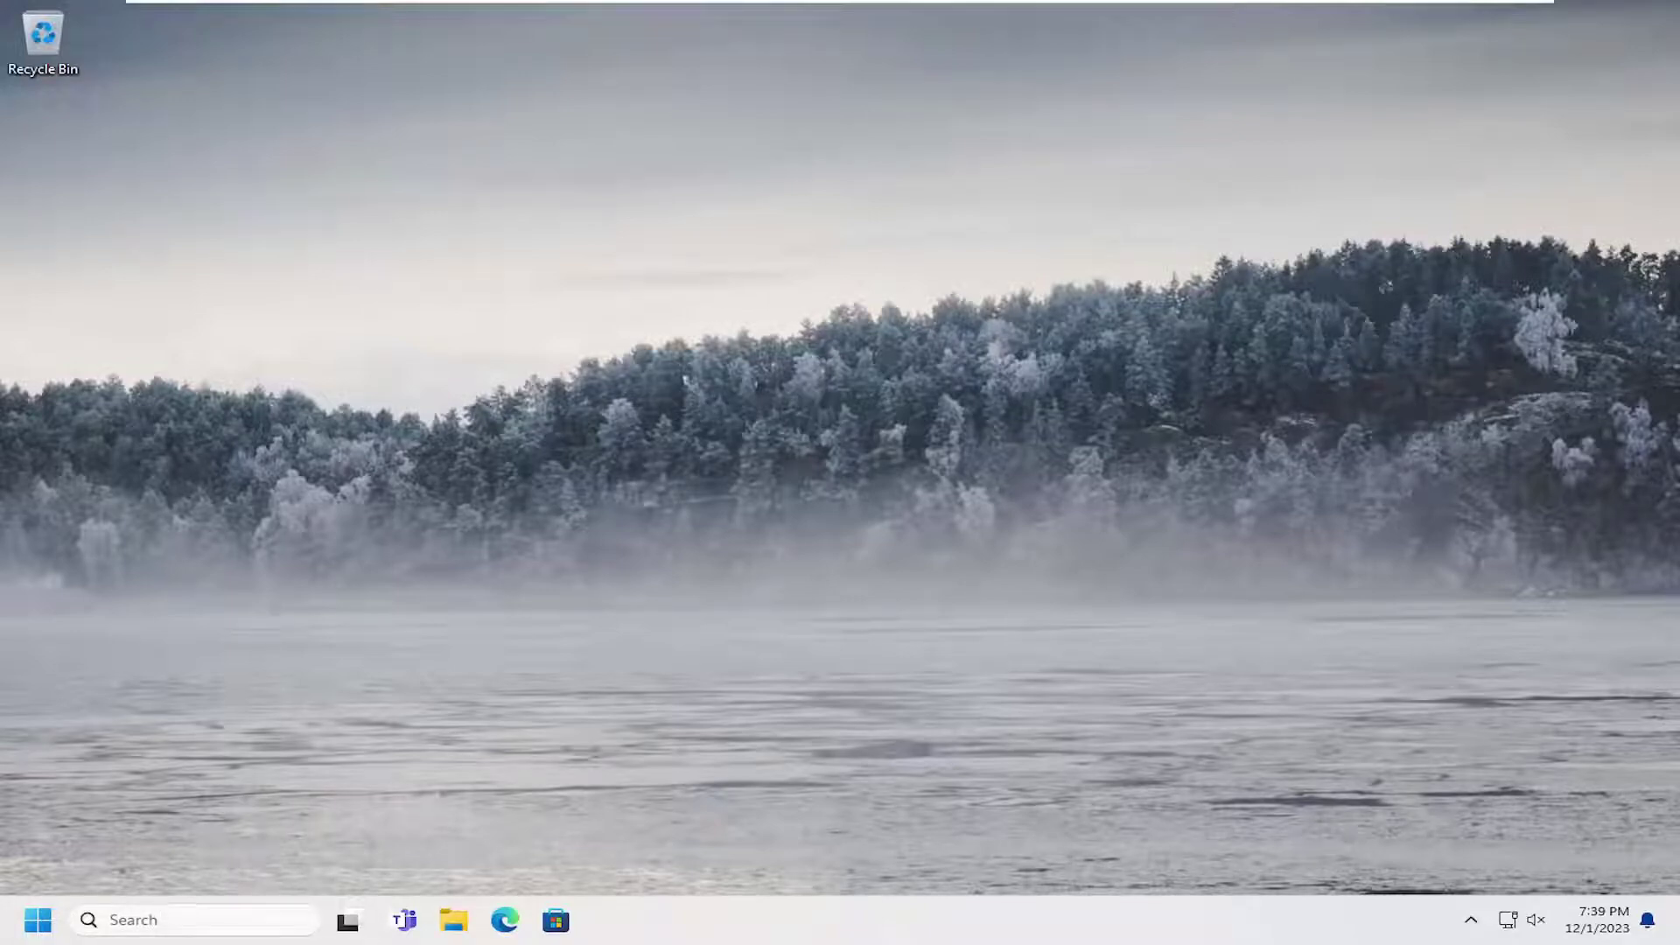
- Search for %appdata% from the taskbar and open the Roaming AppData folder
left_click(170, 920)
type("%")
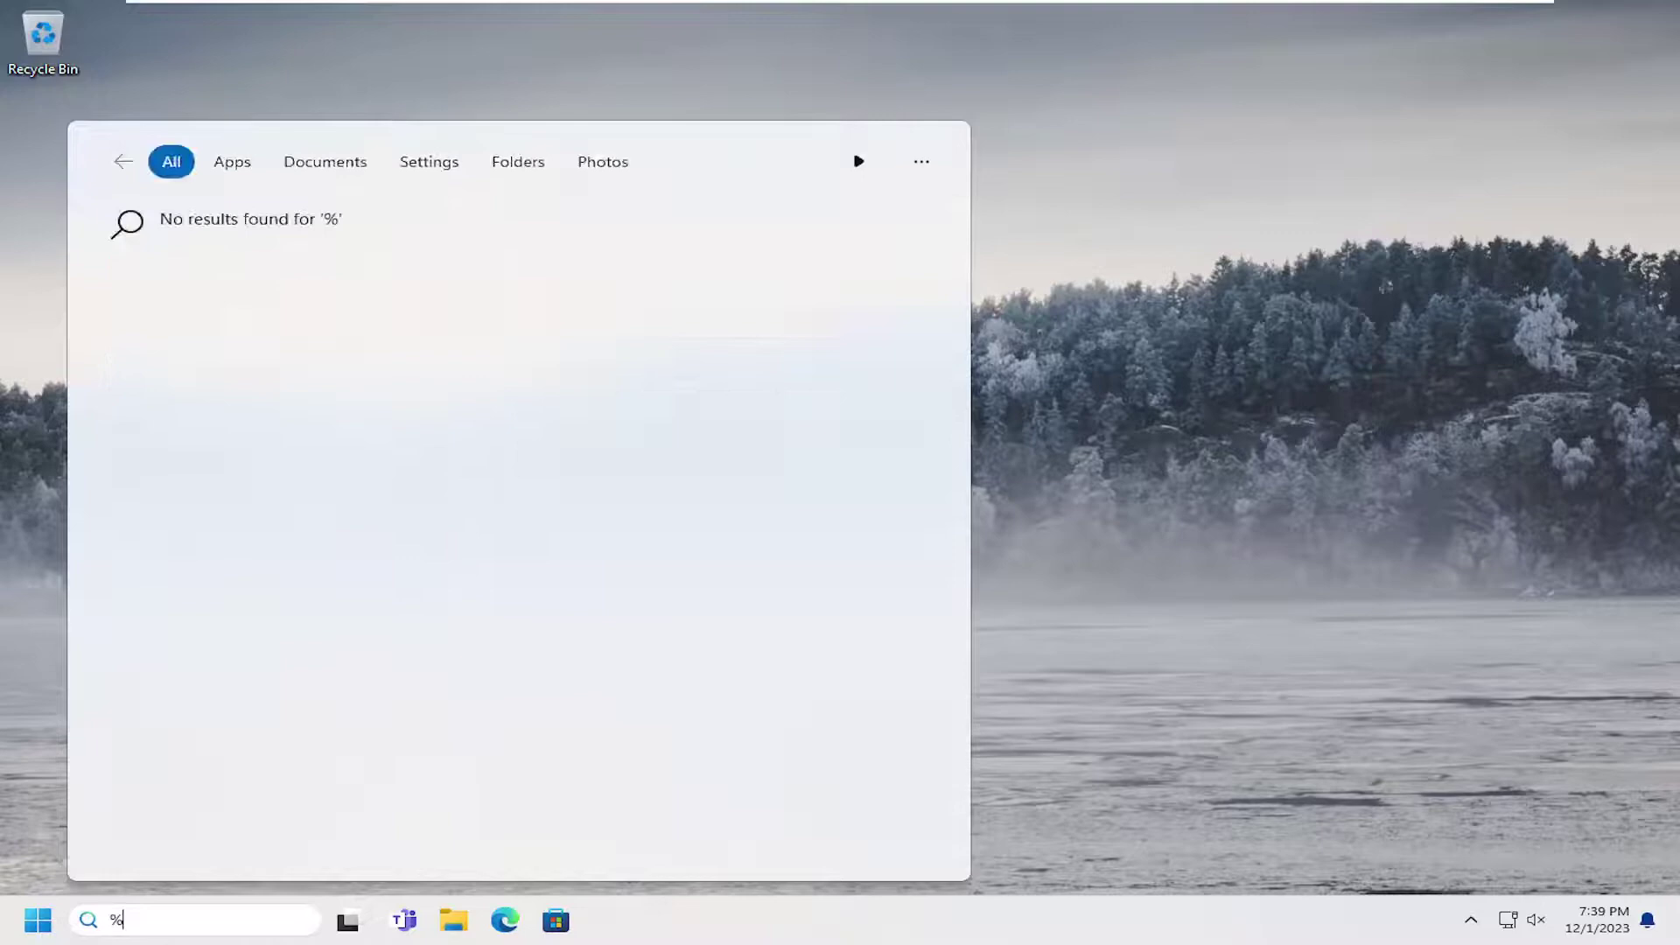
type("appda")
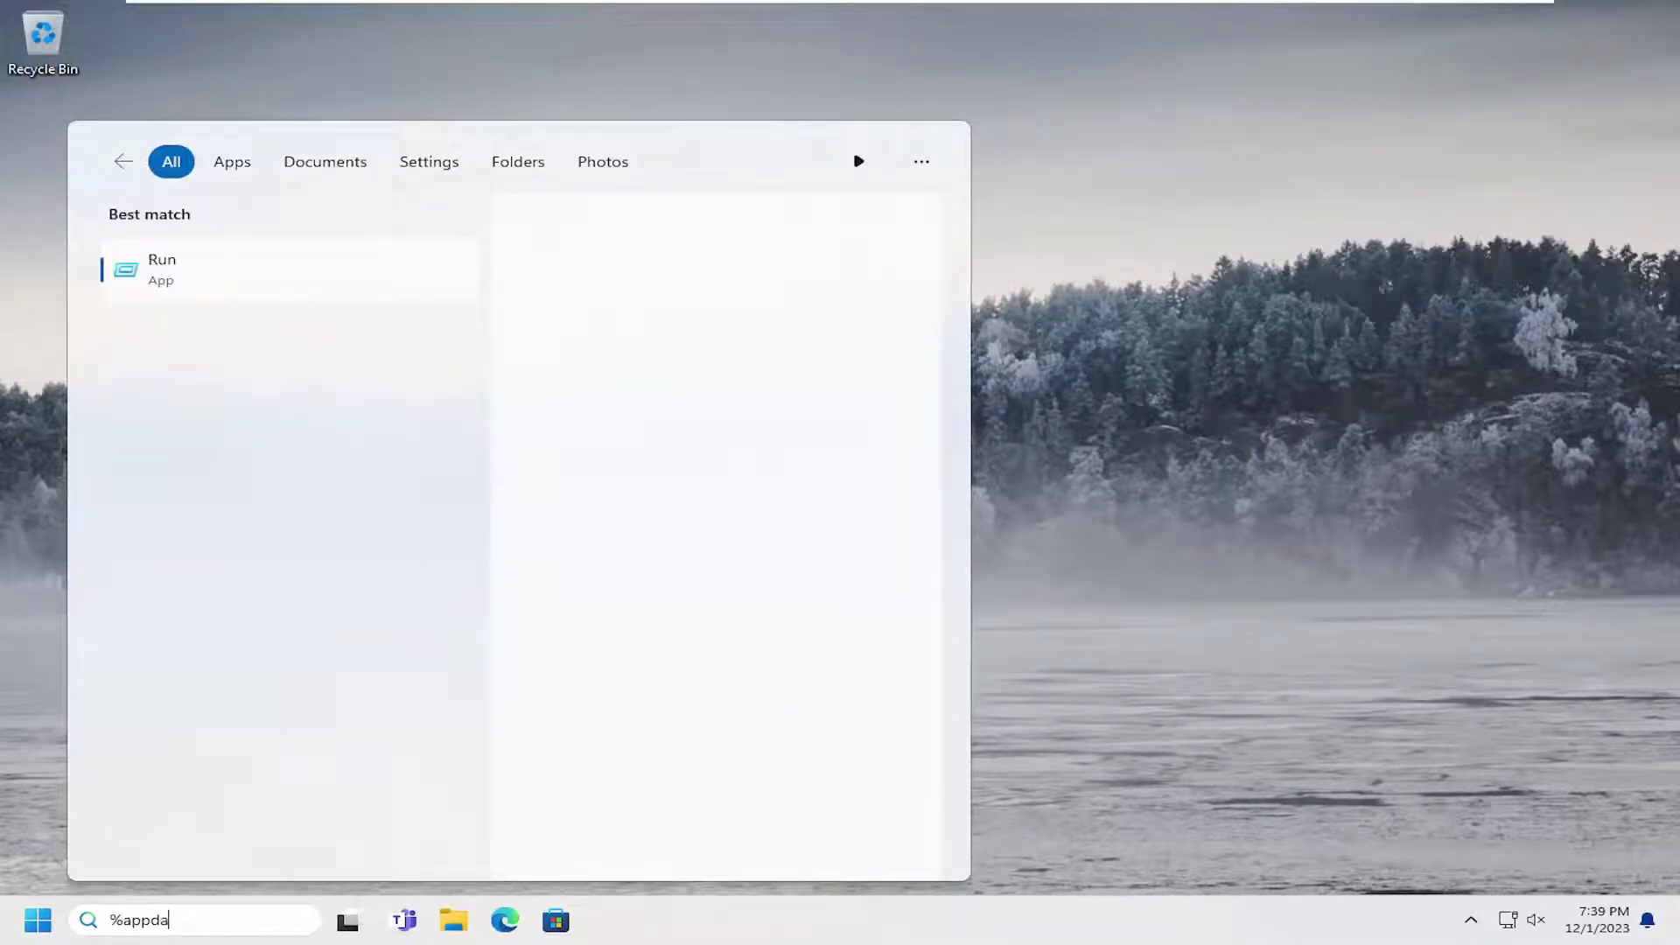
type("ta%")
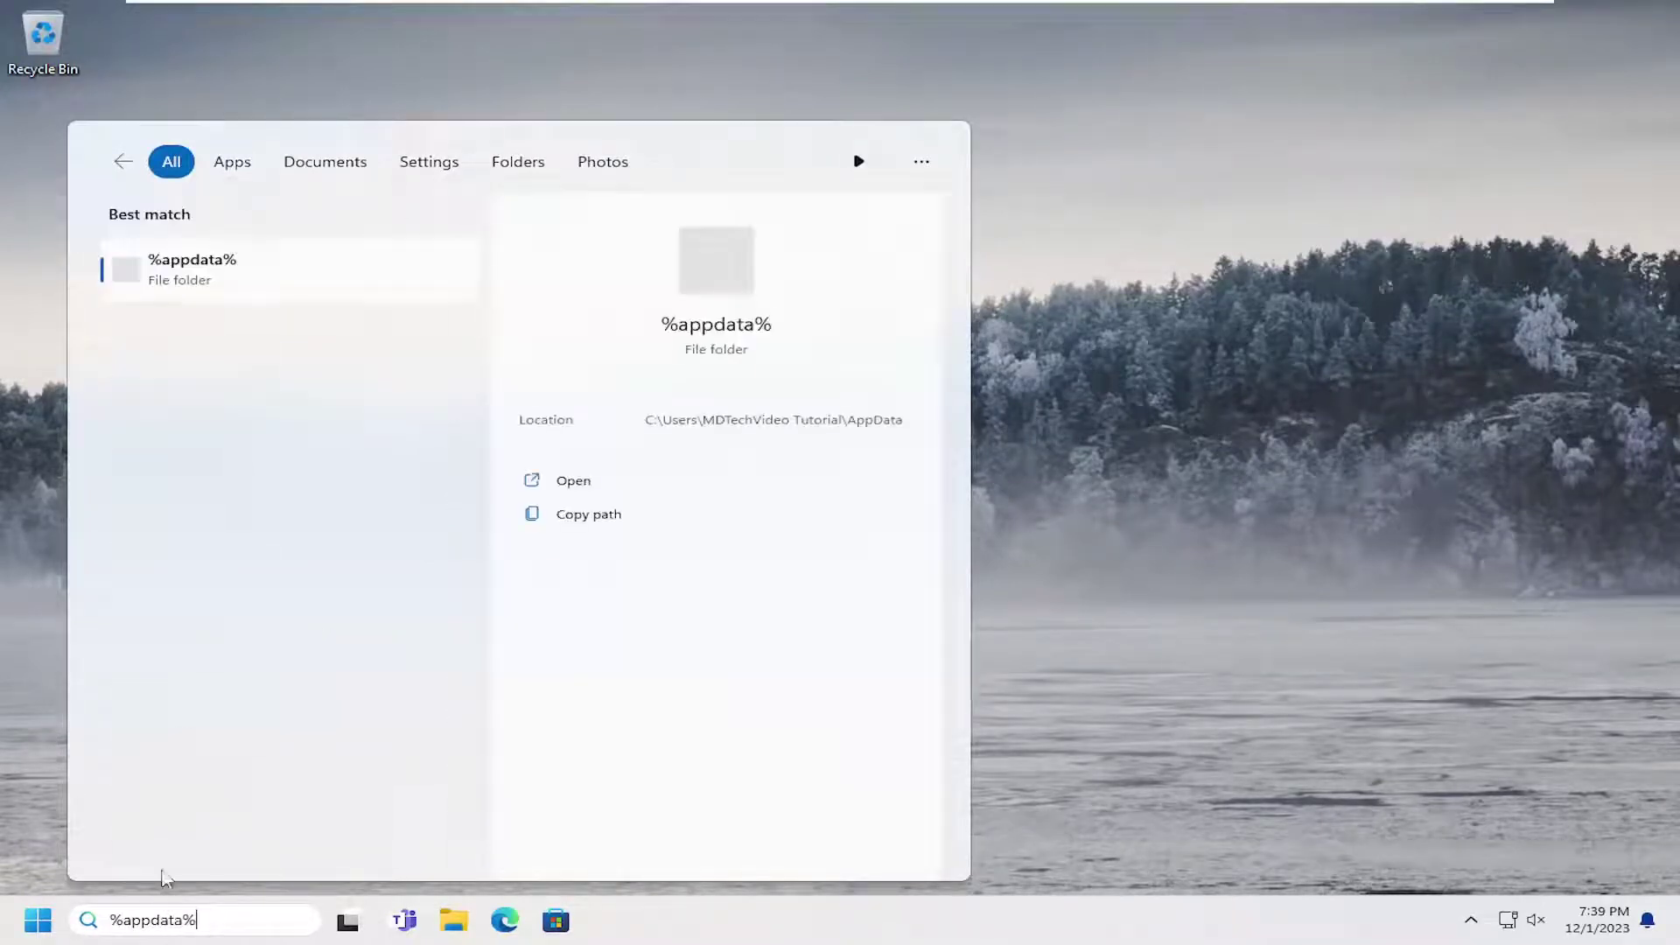
left_click(231, 280)
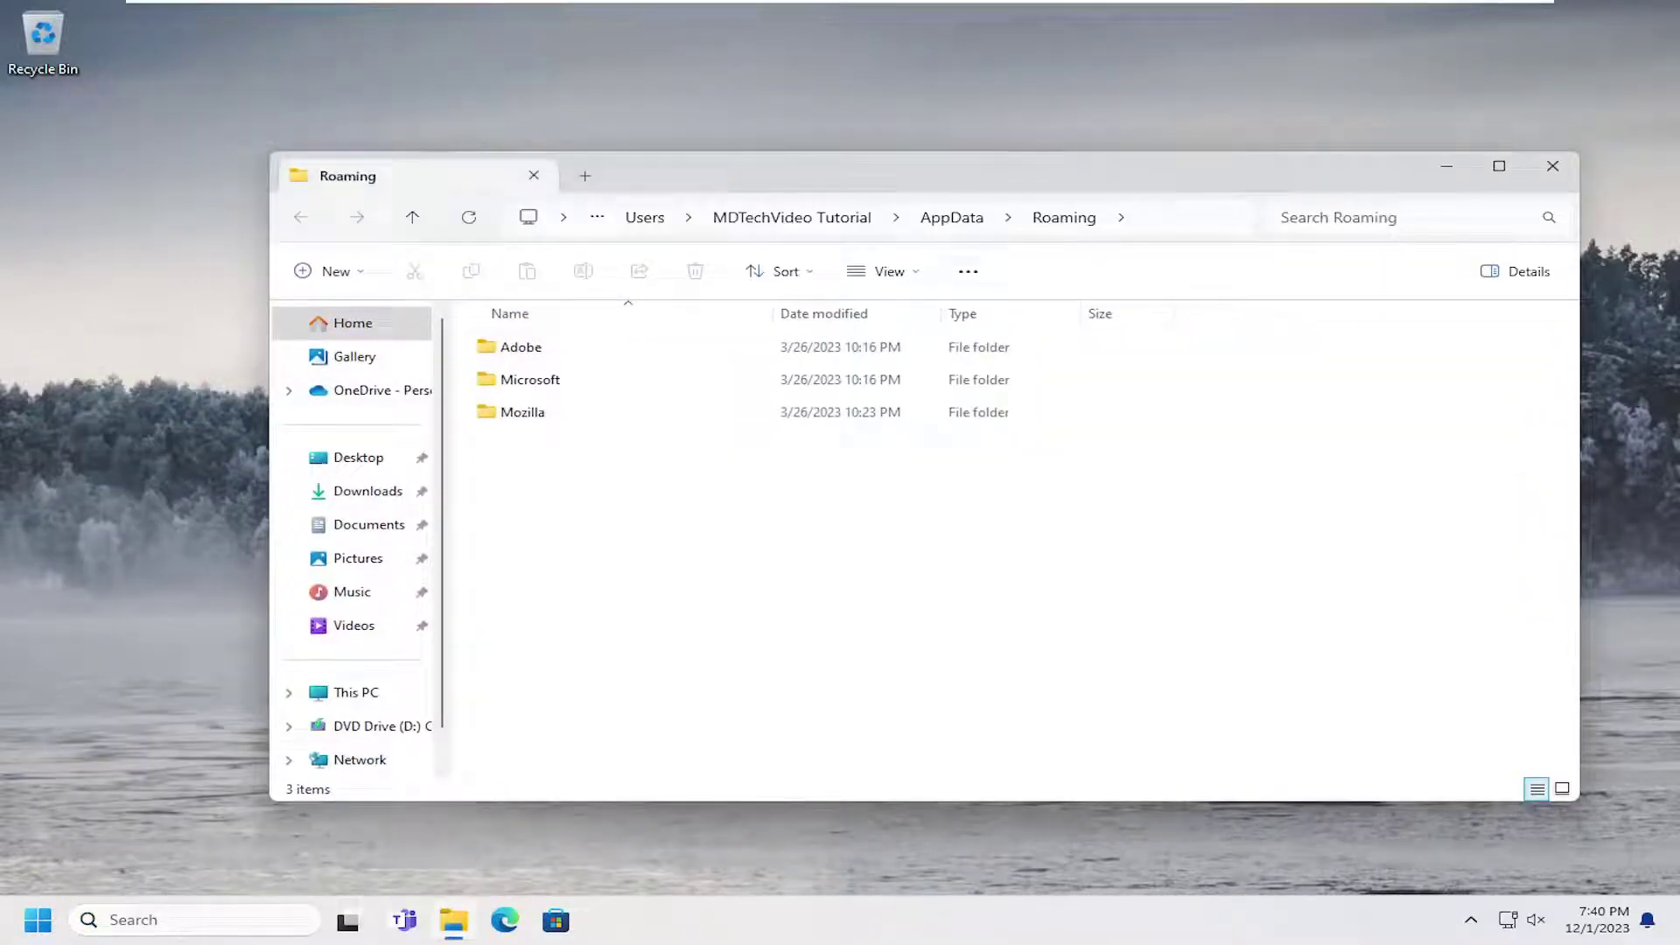
- Delete the Adobe, Mozilla and Microsoft folders from Roaming, retrying the denied Microsoft folder
left_click_drag(1094, 541, 570, 337)
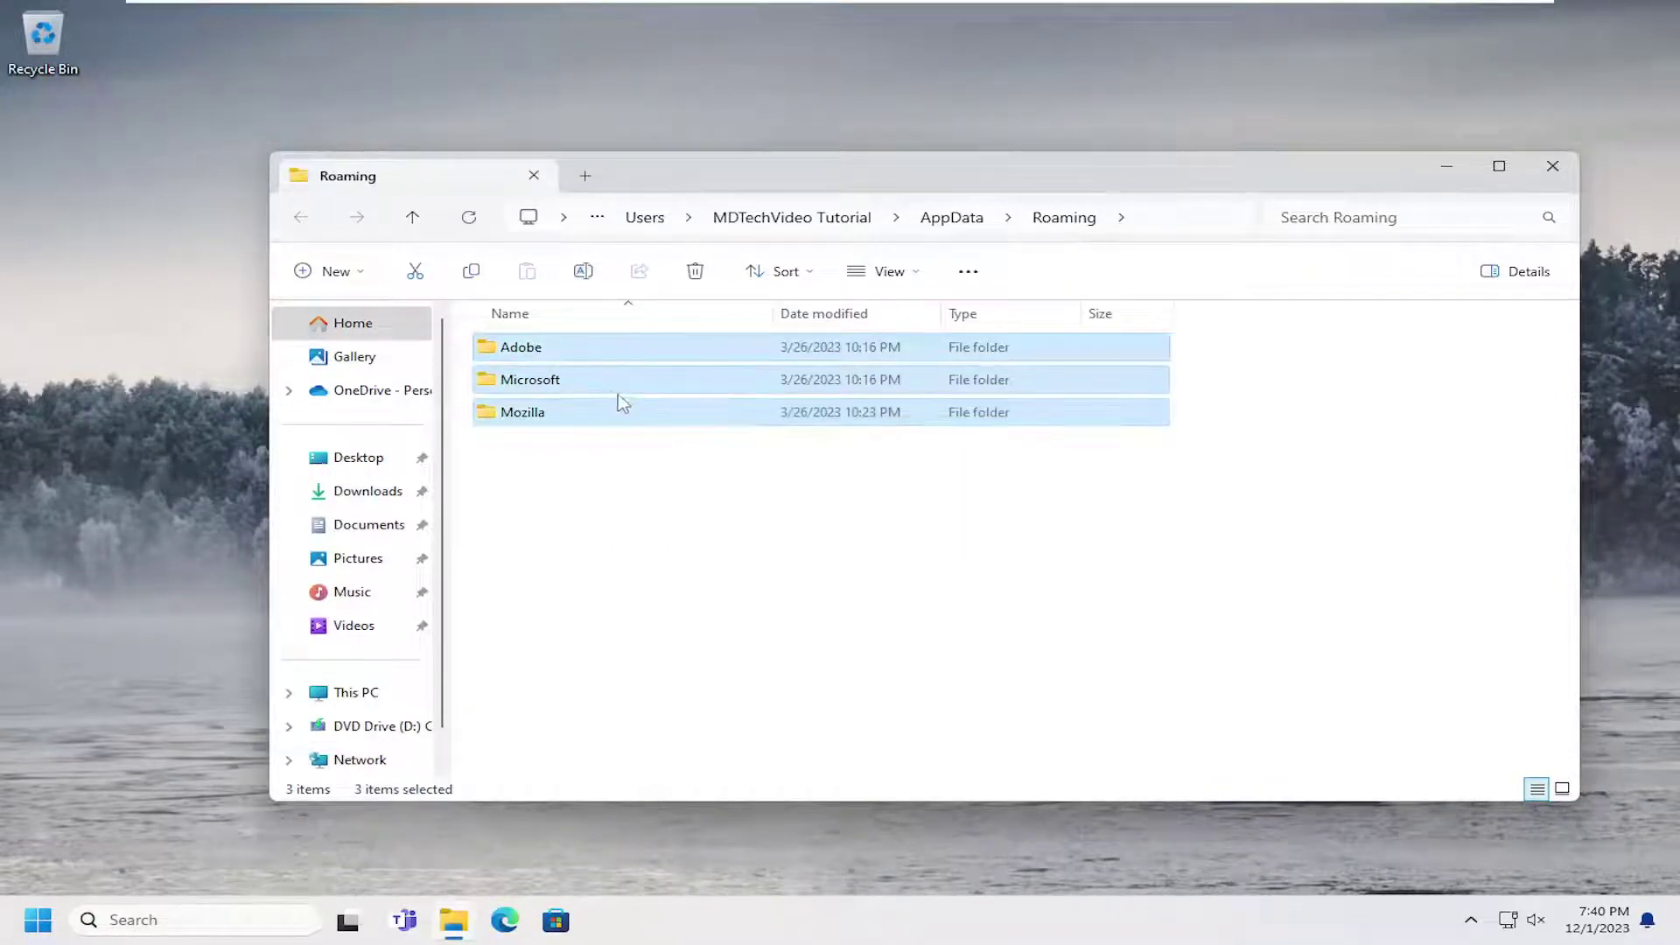
right_click(613, 387)
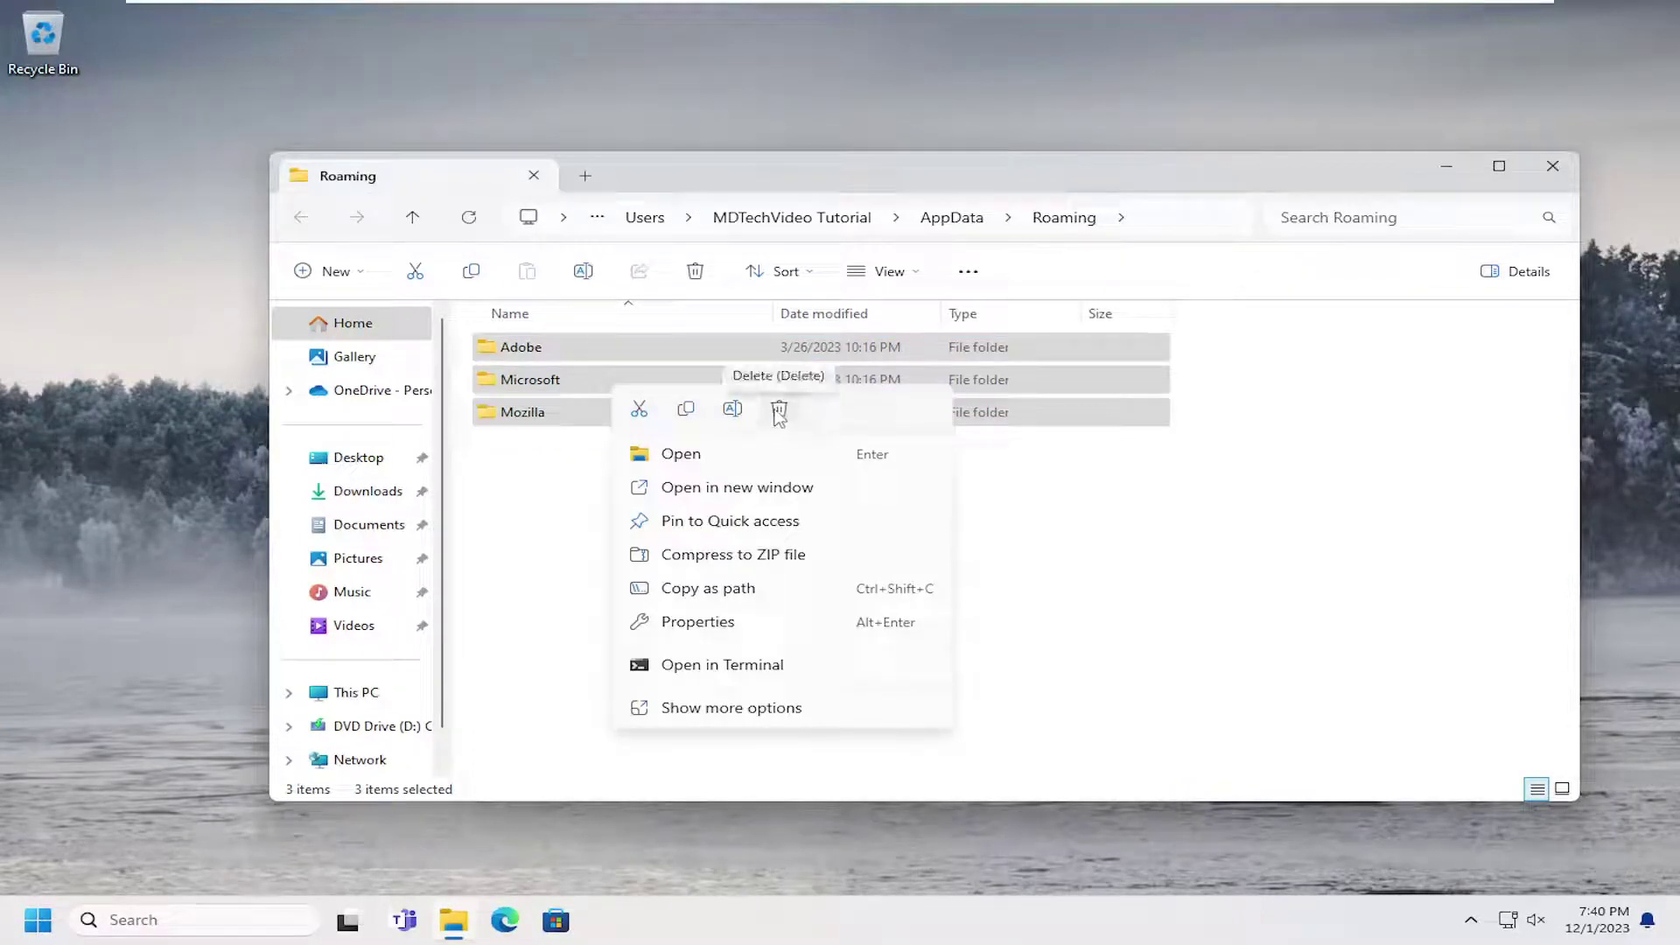
left_click(778, 409)
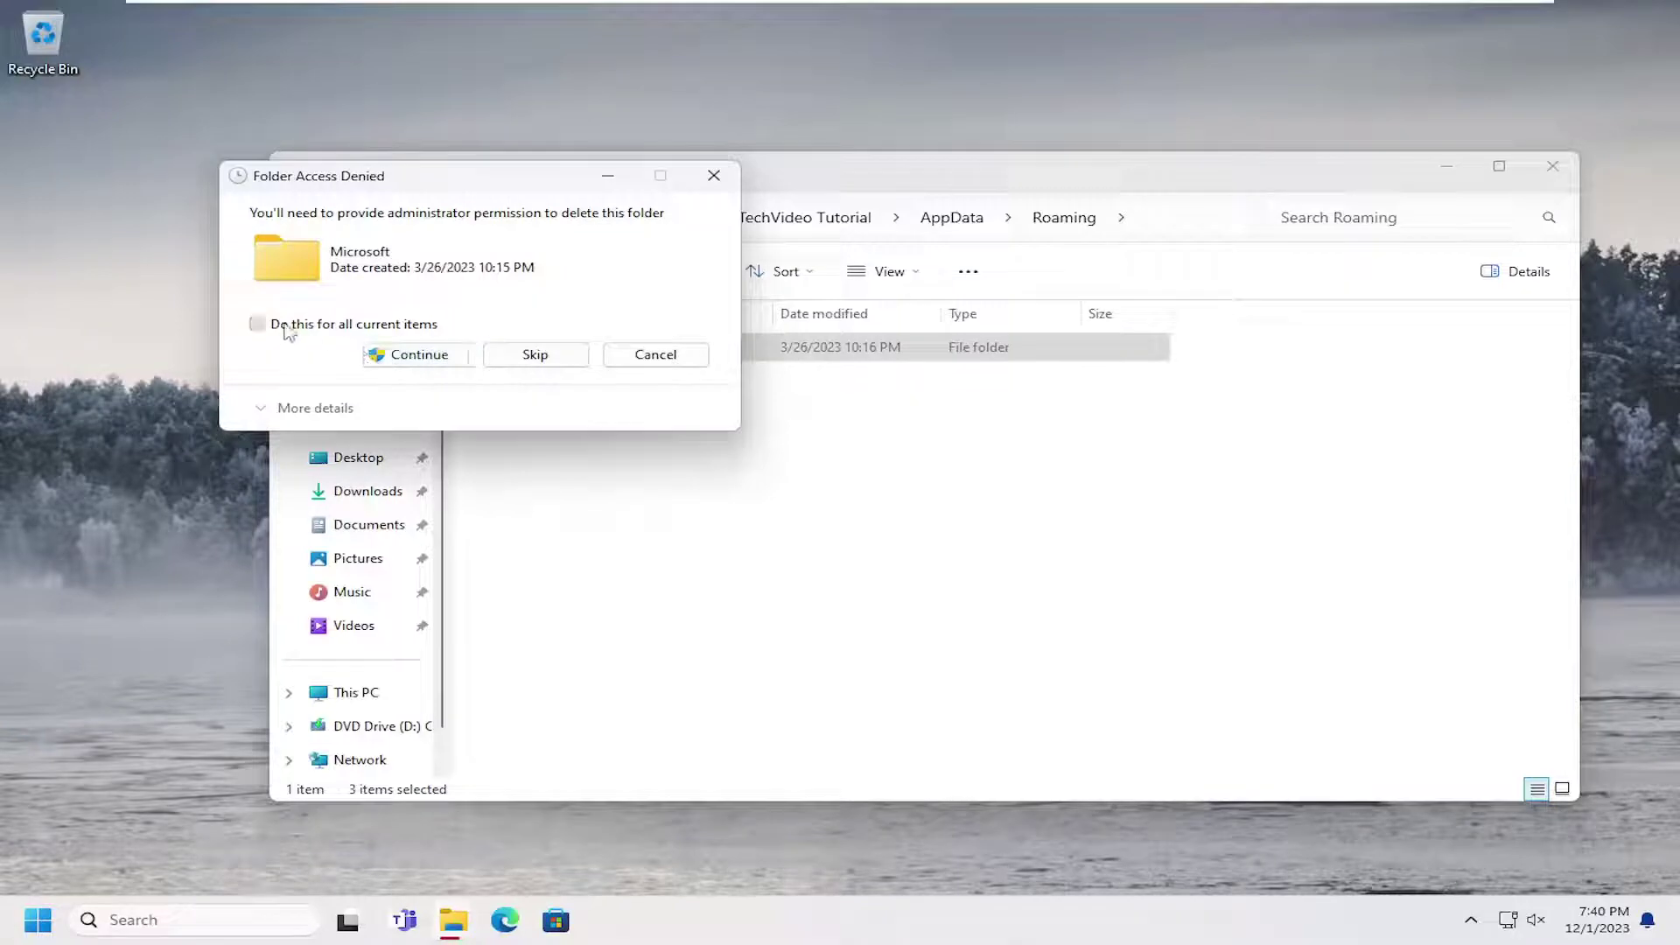
left_click(256, 324)
left_click(408, 359)
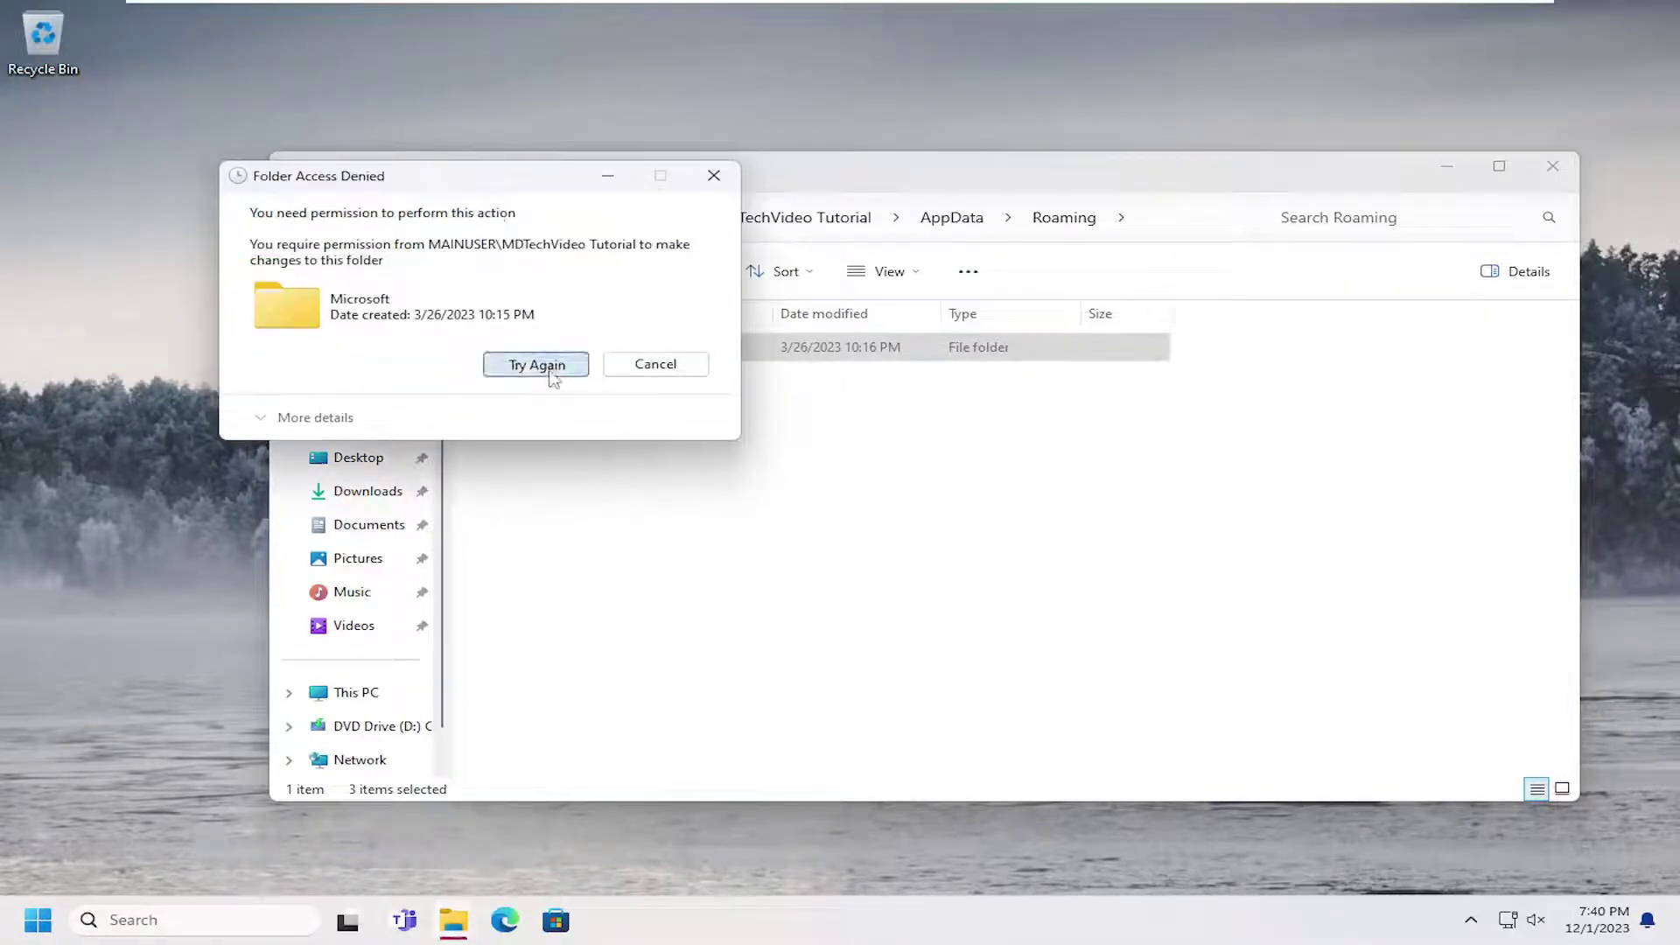
left_click(554, 365)
left_click(558, 366)
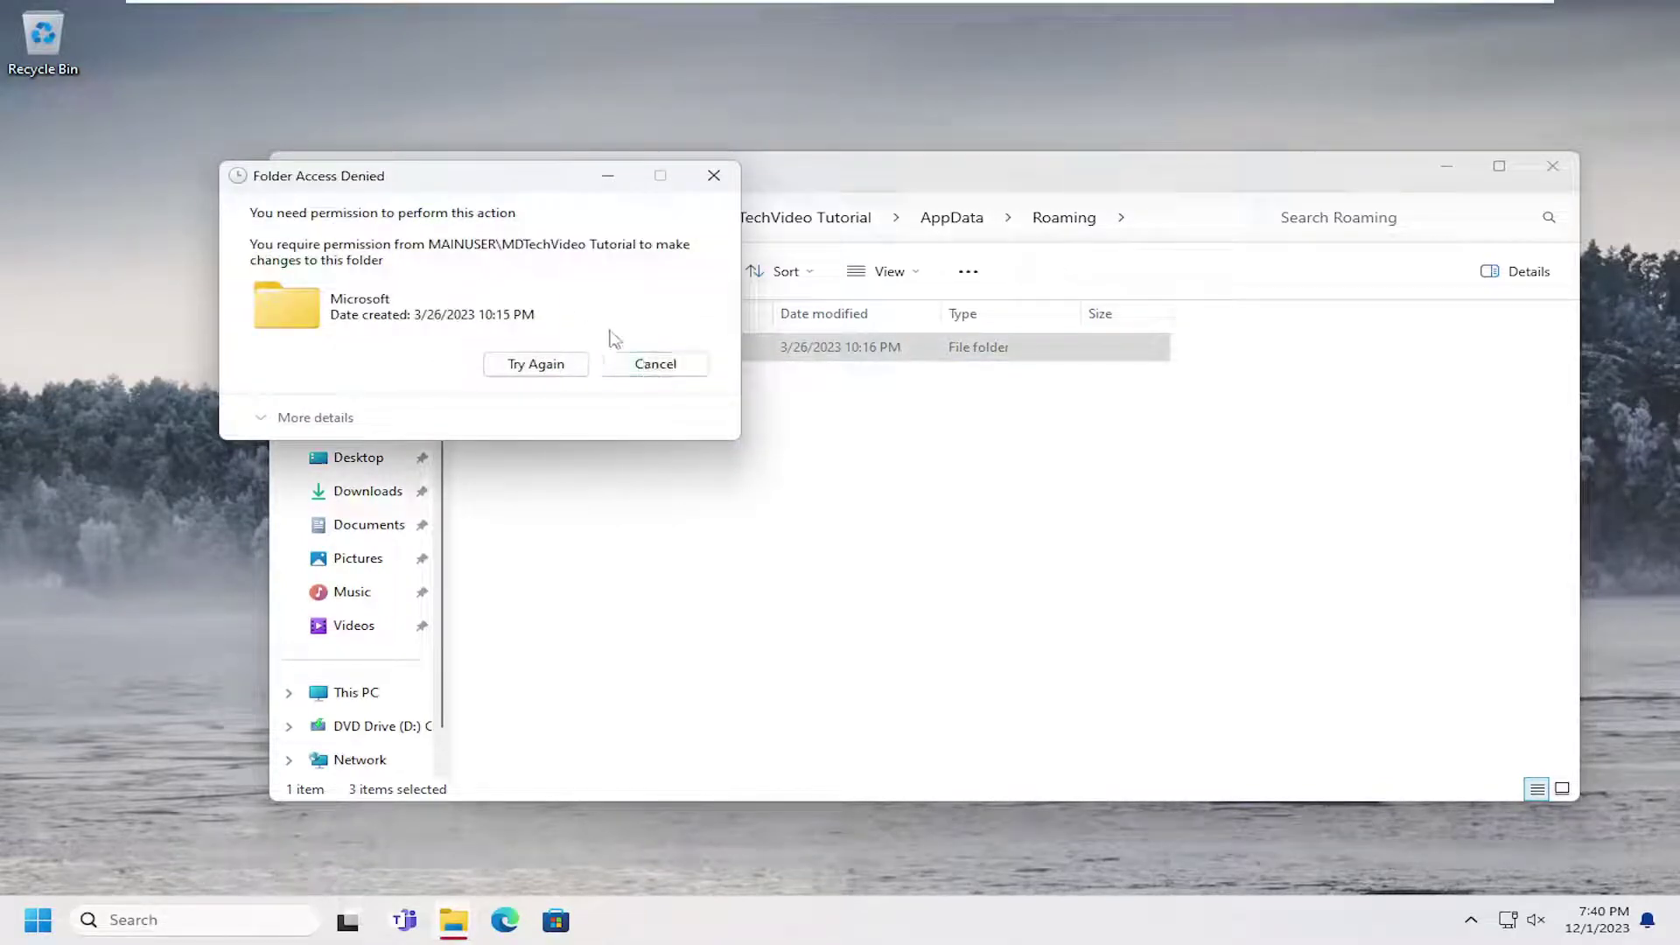
- Cancel the Folder Access Denied dialog and open the remaining Microsoft folder
left_click(623, 365)
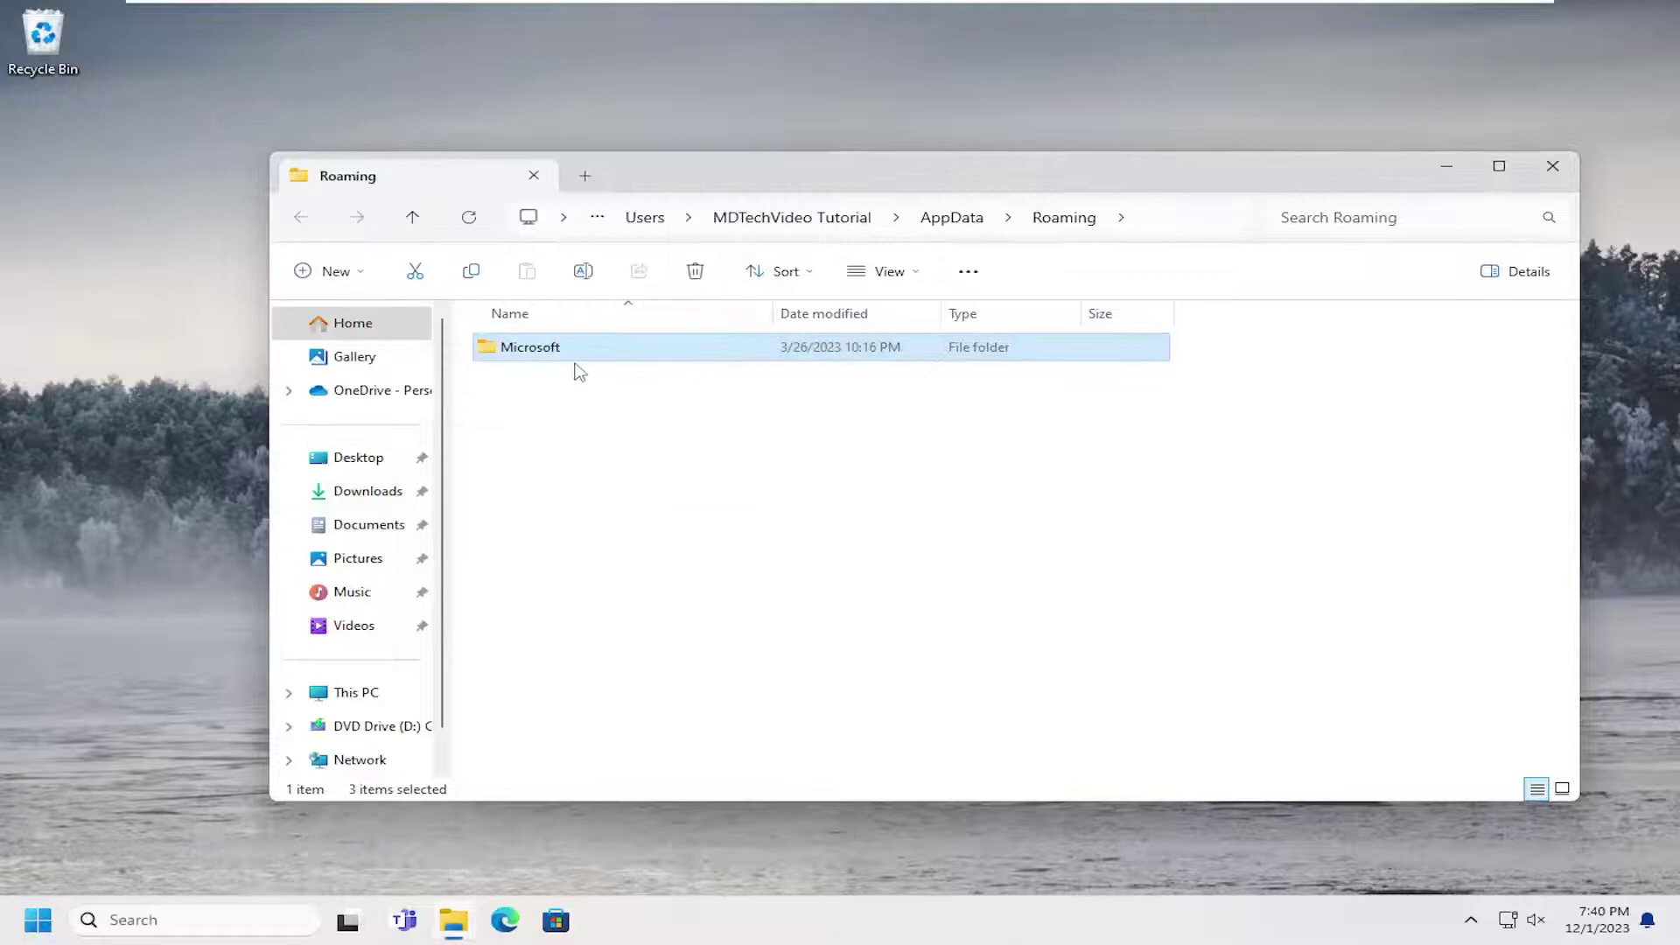
double_click(576, 350)
left_click(347, 277)
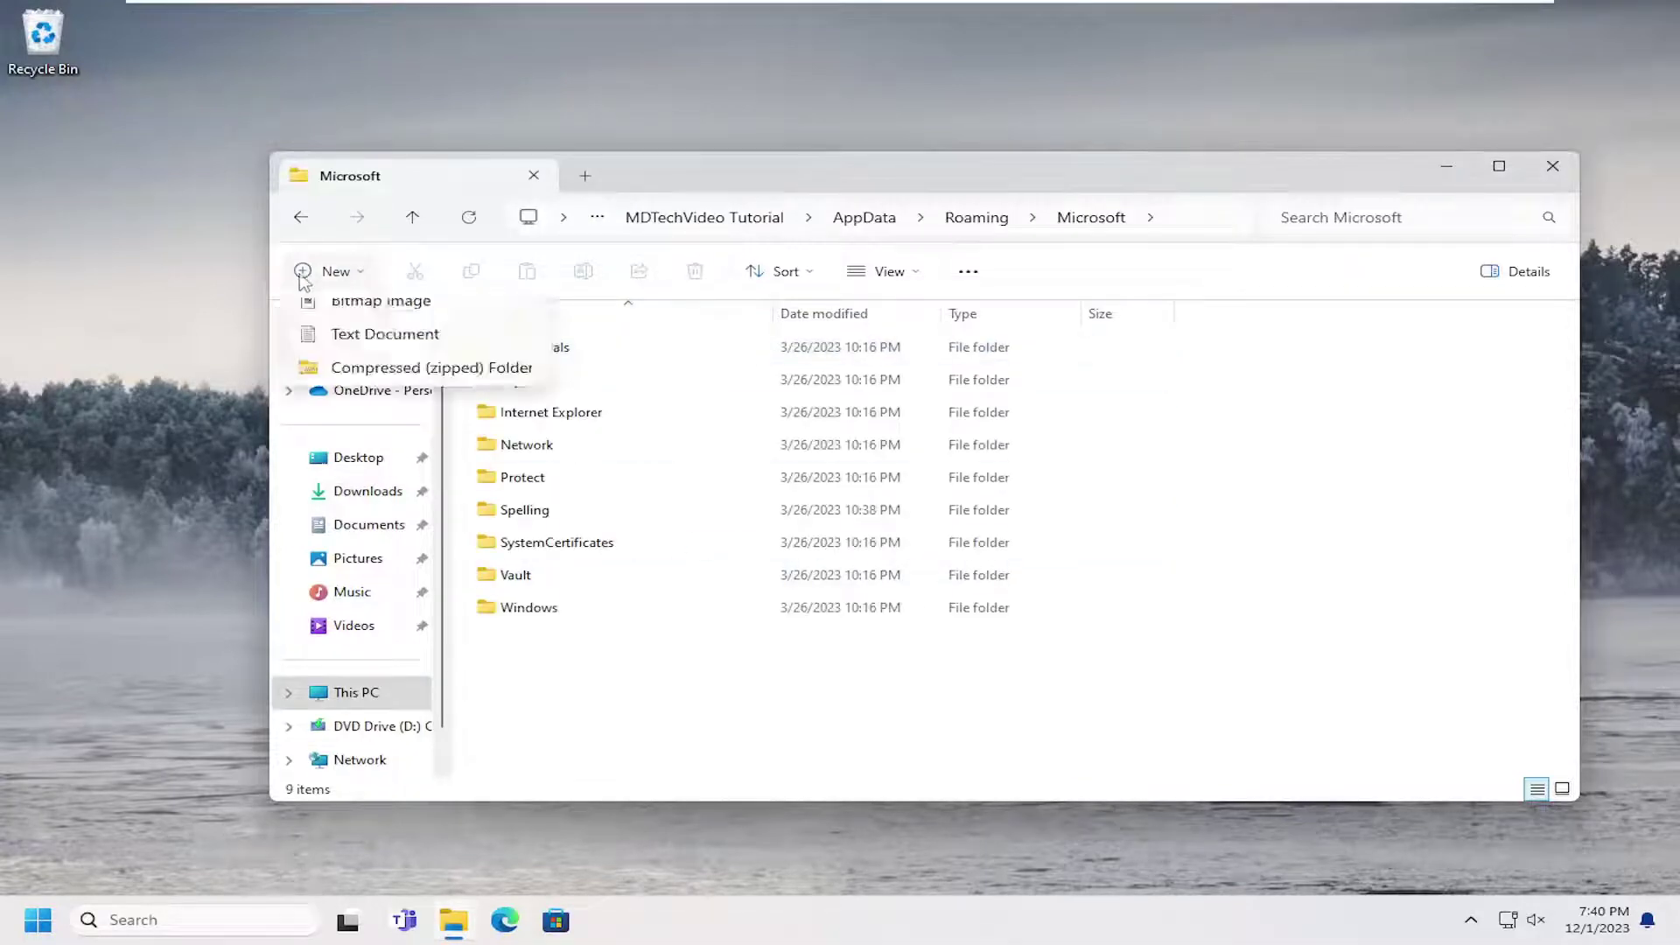
left_click(719, 177)
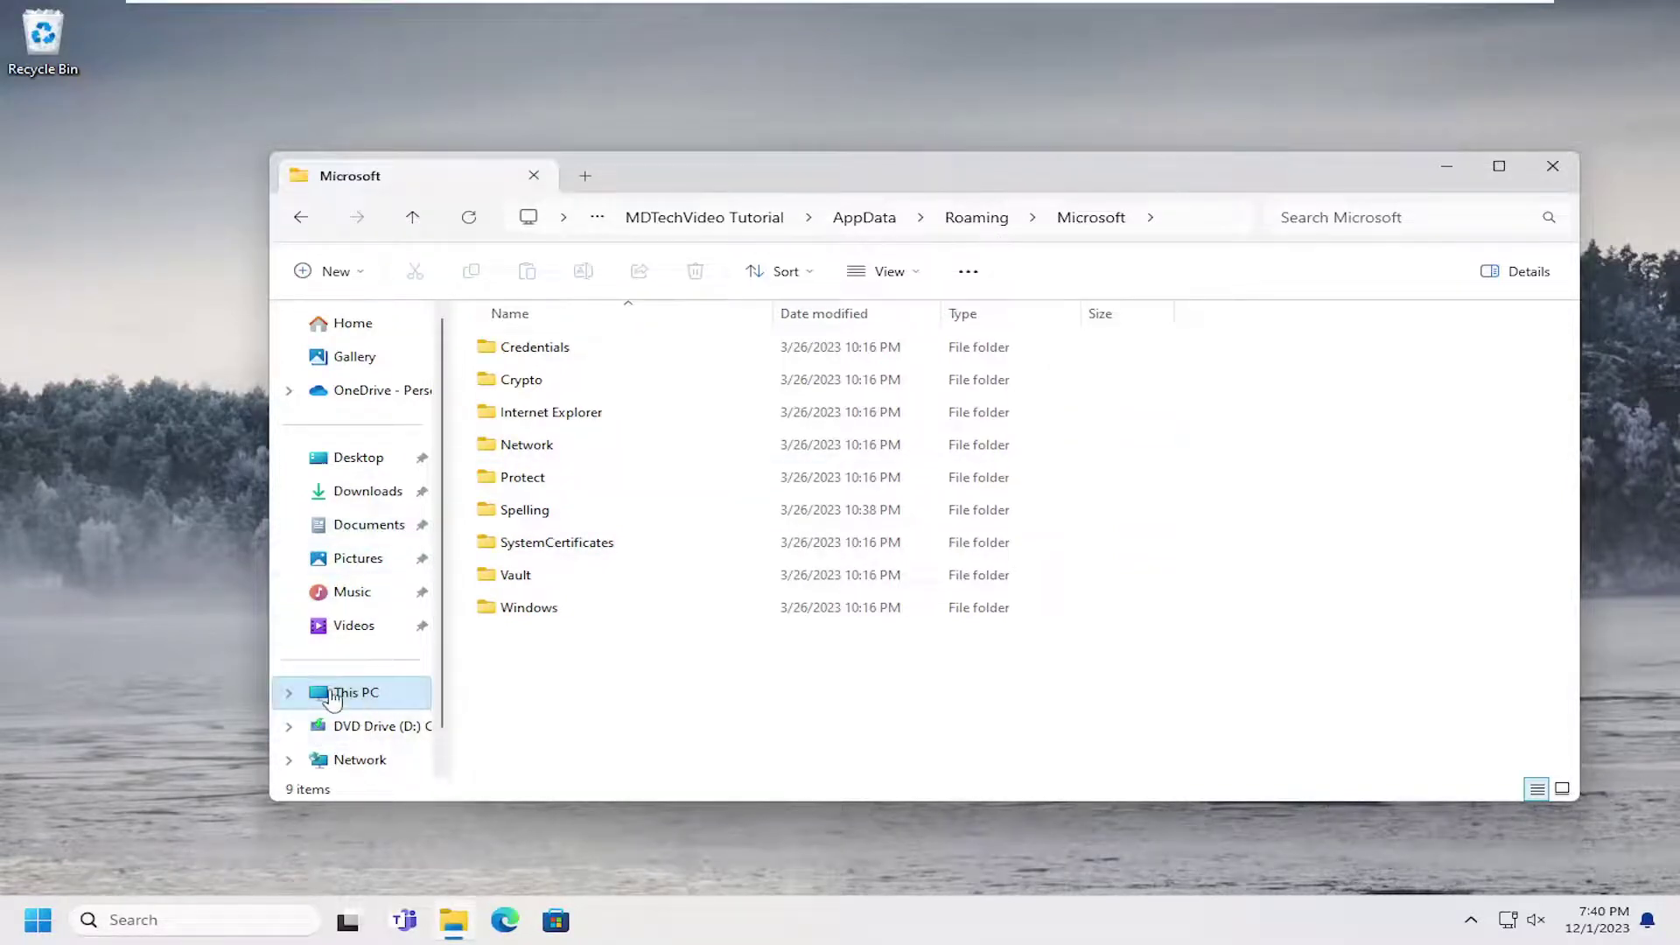
- Navigate via This PC to C:\Windows\SoftwareDistribution\Download
left_click(295, 694)
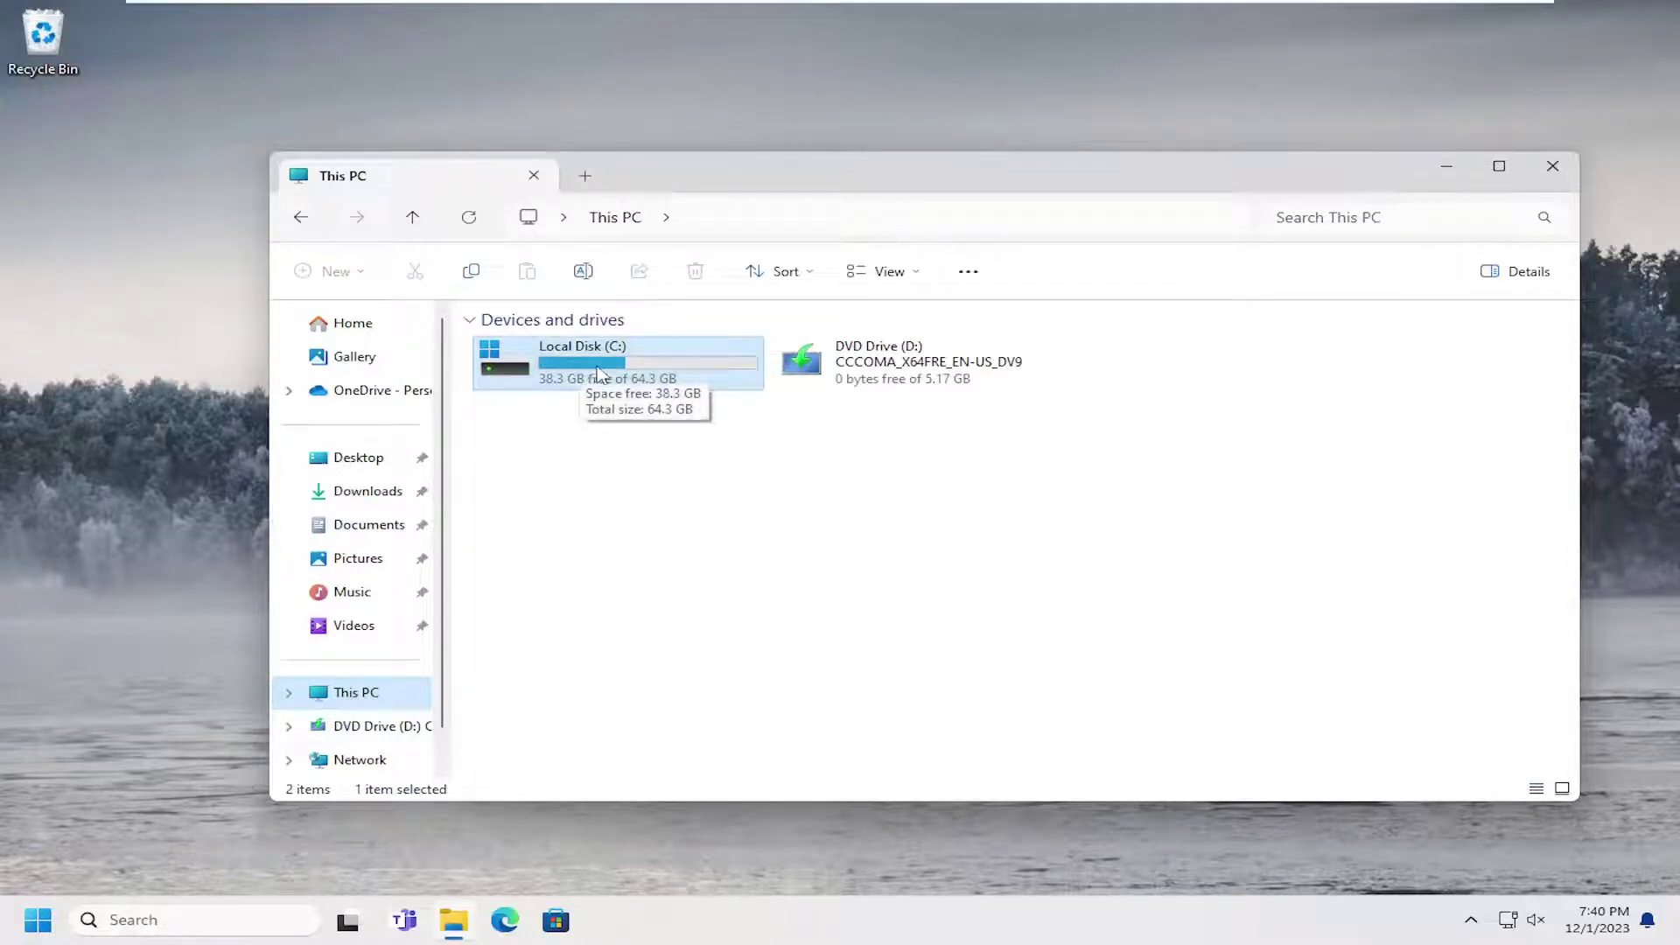
double_click(577, 374)
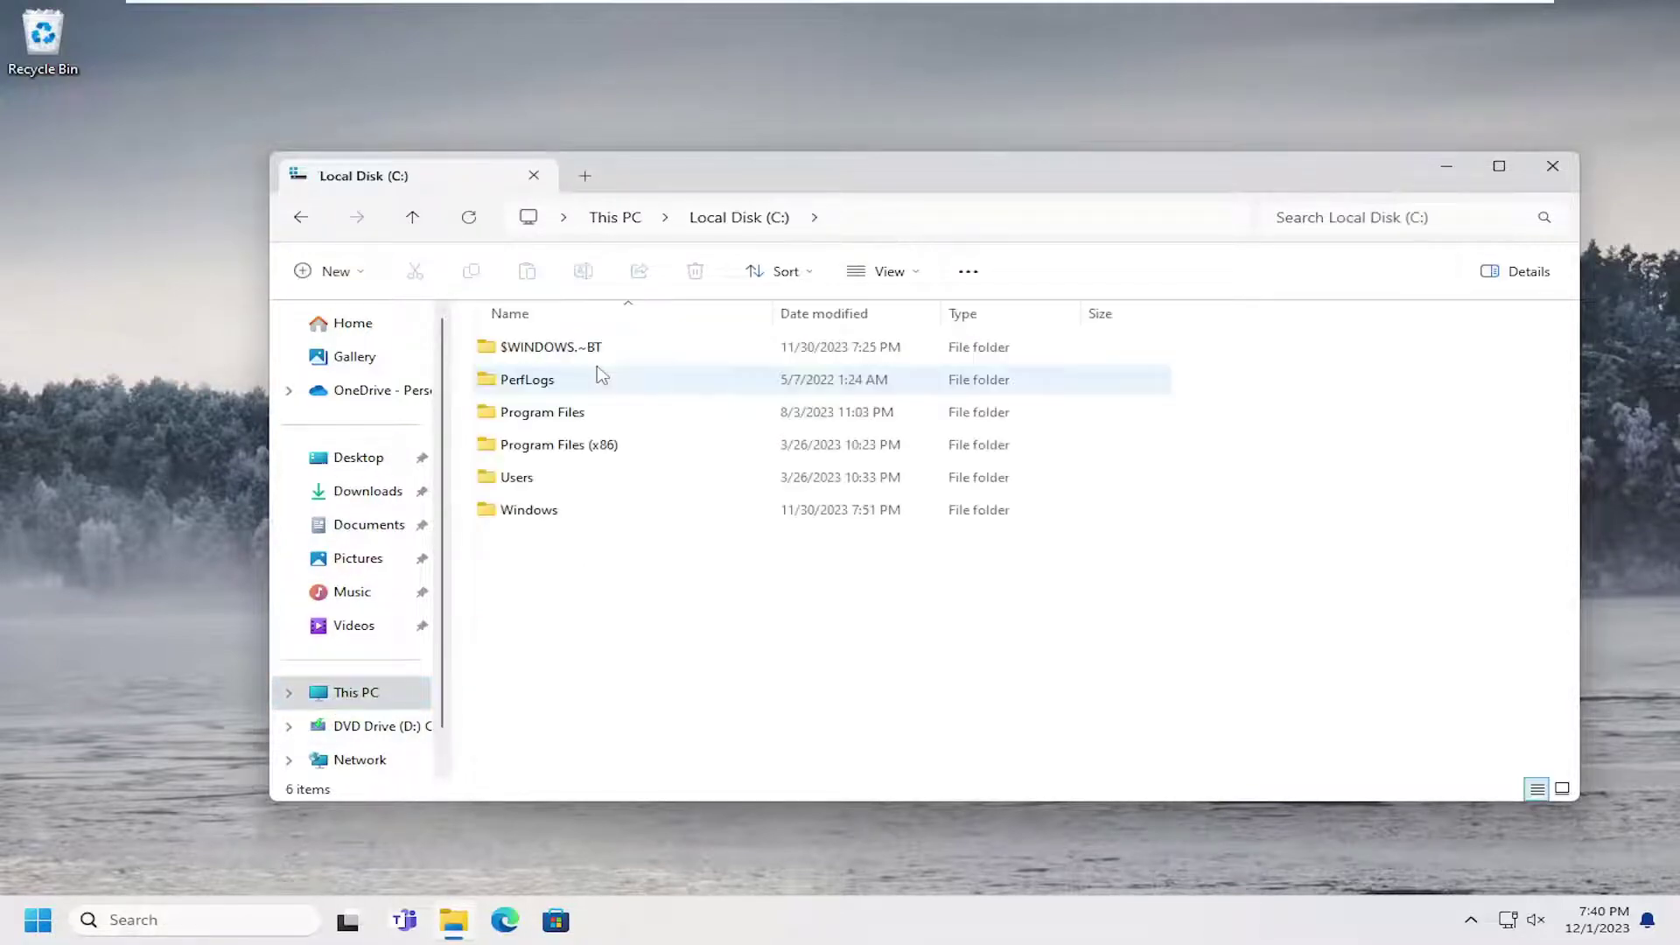
left_click(522, 513)
double_click(522, 513)
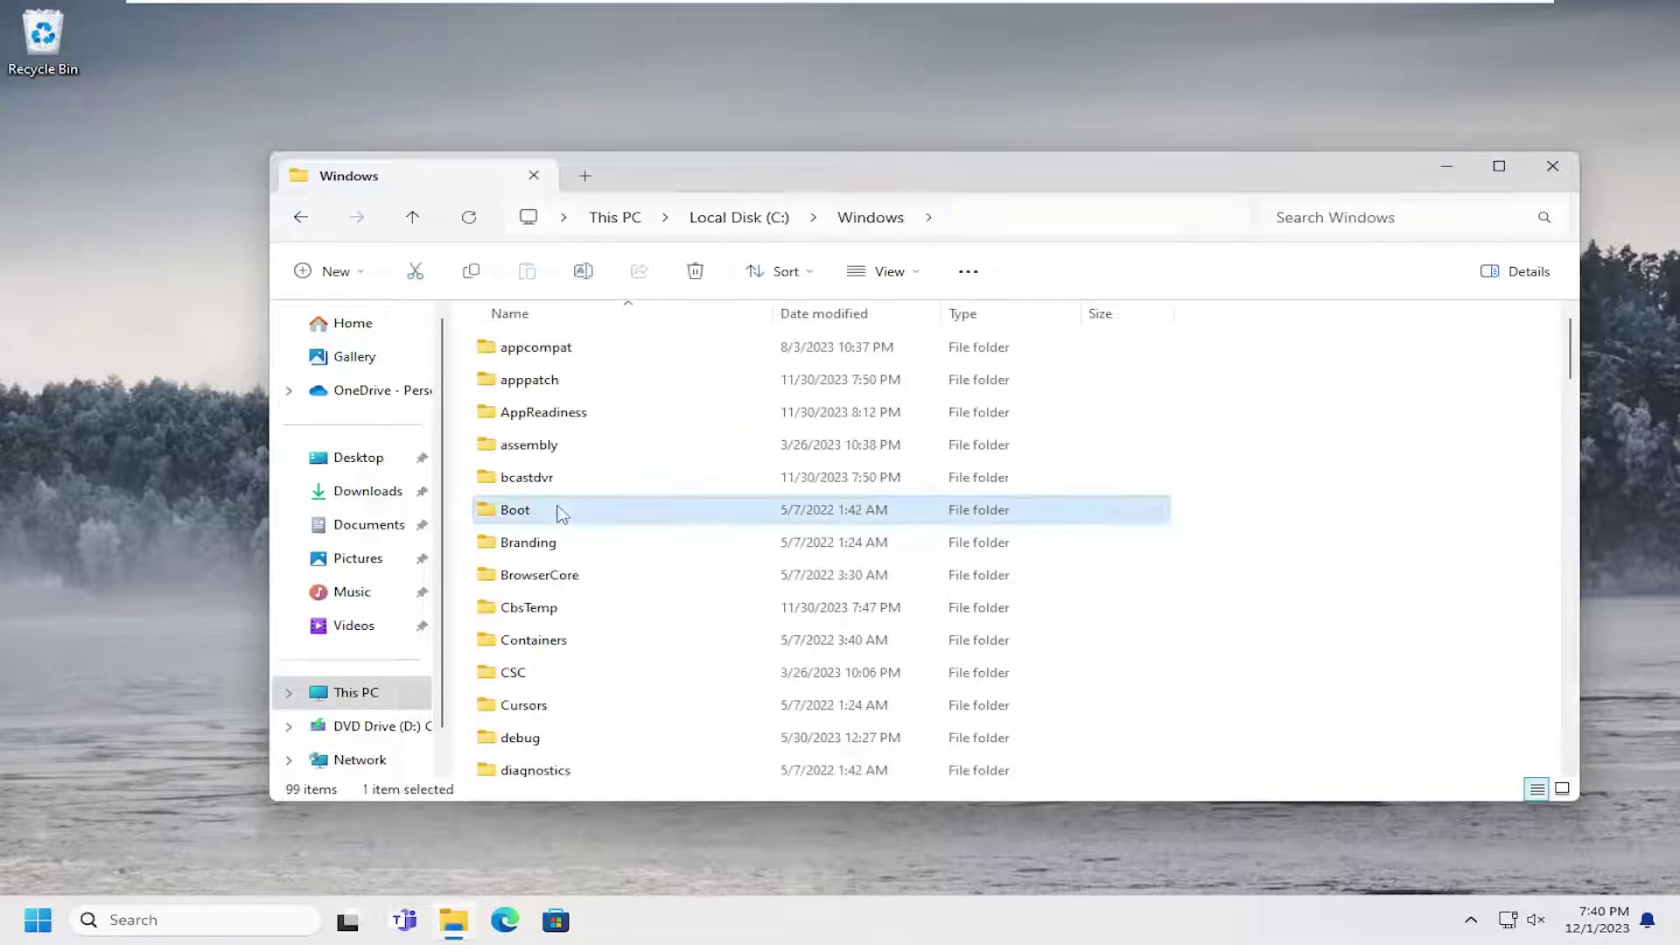
type("so")
scroll(671, 544, "down", 1)
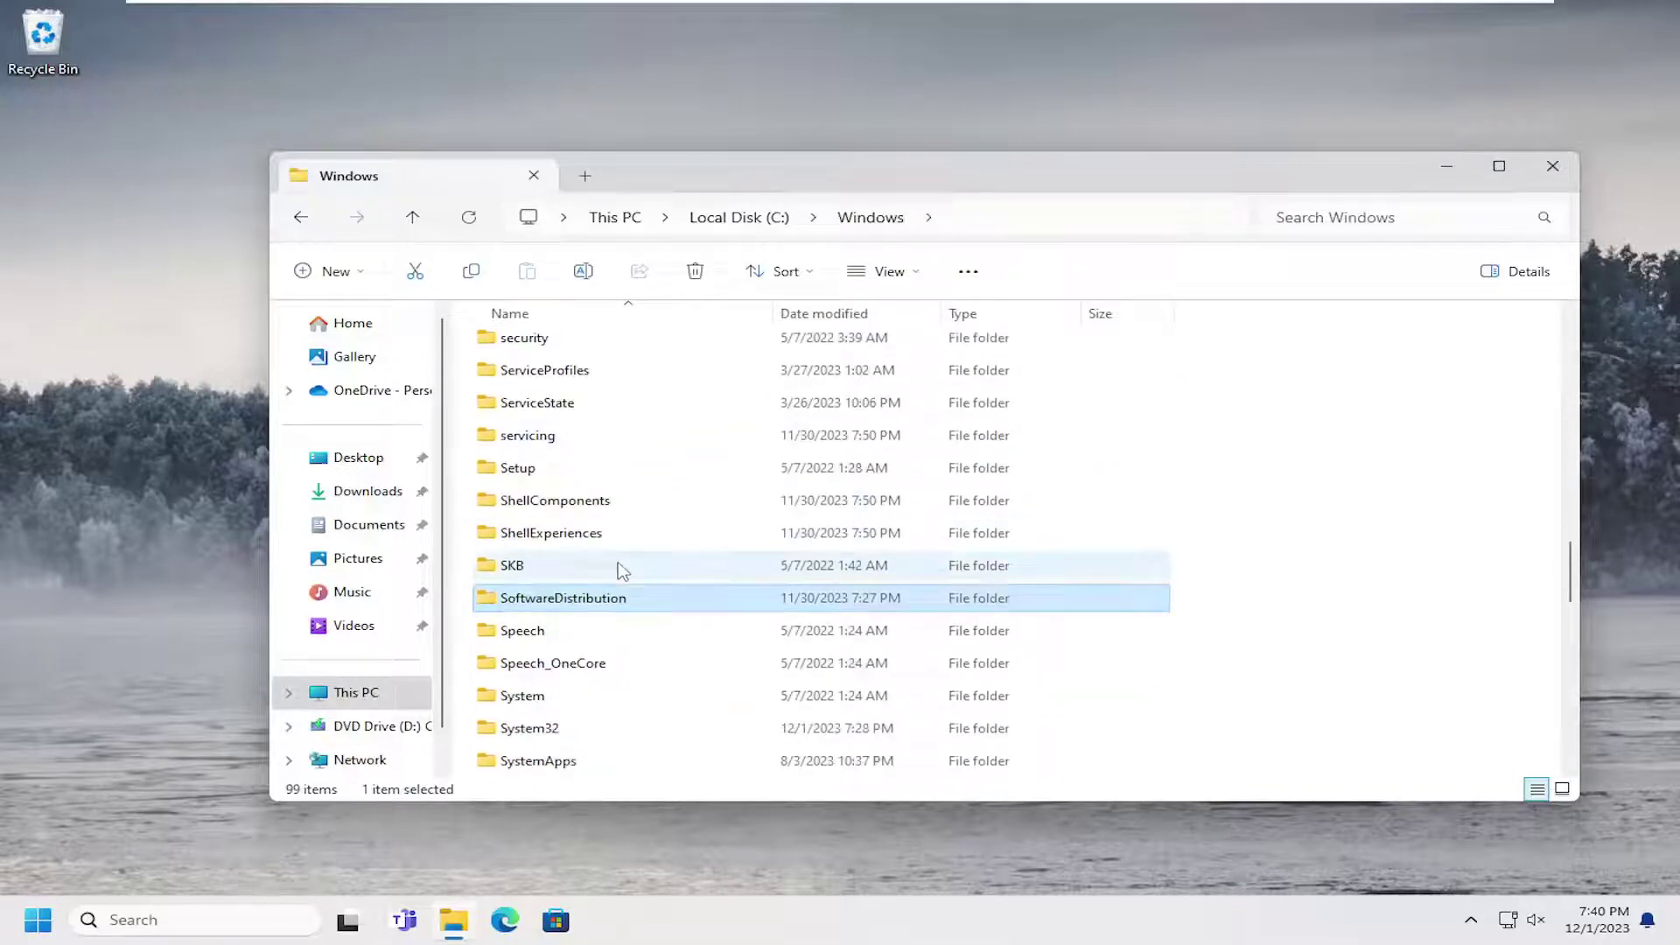
double_click(569, 603)
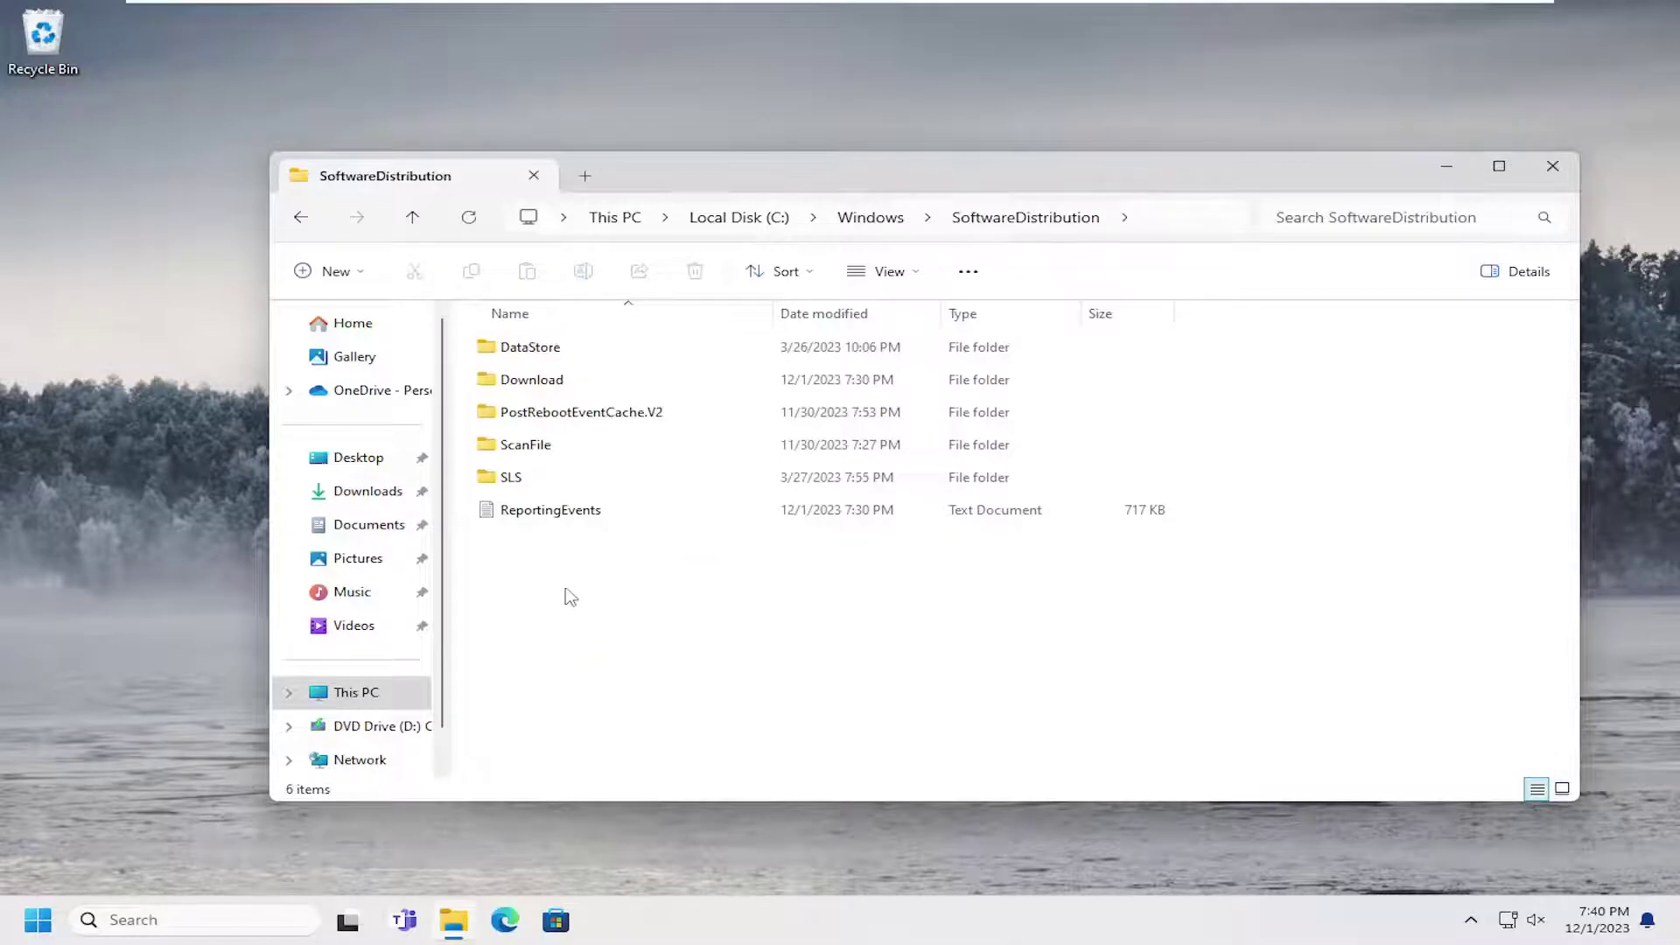
double_click(531, 381)
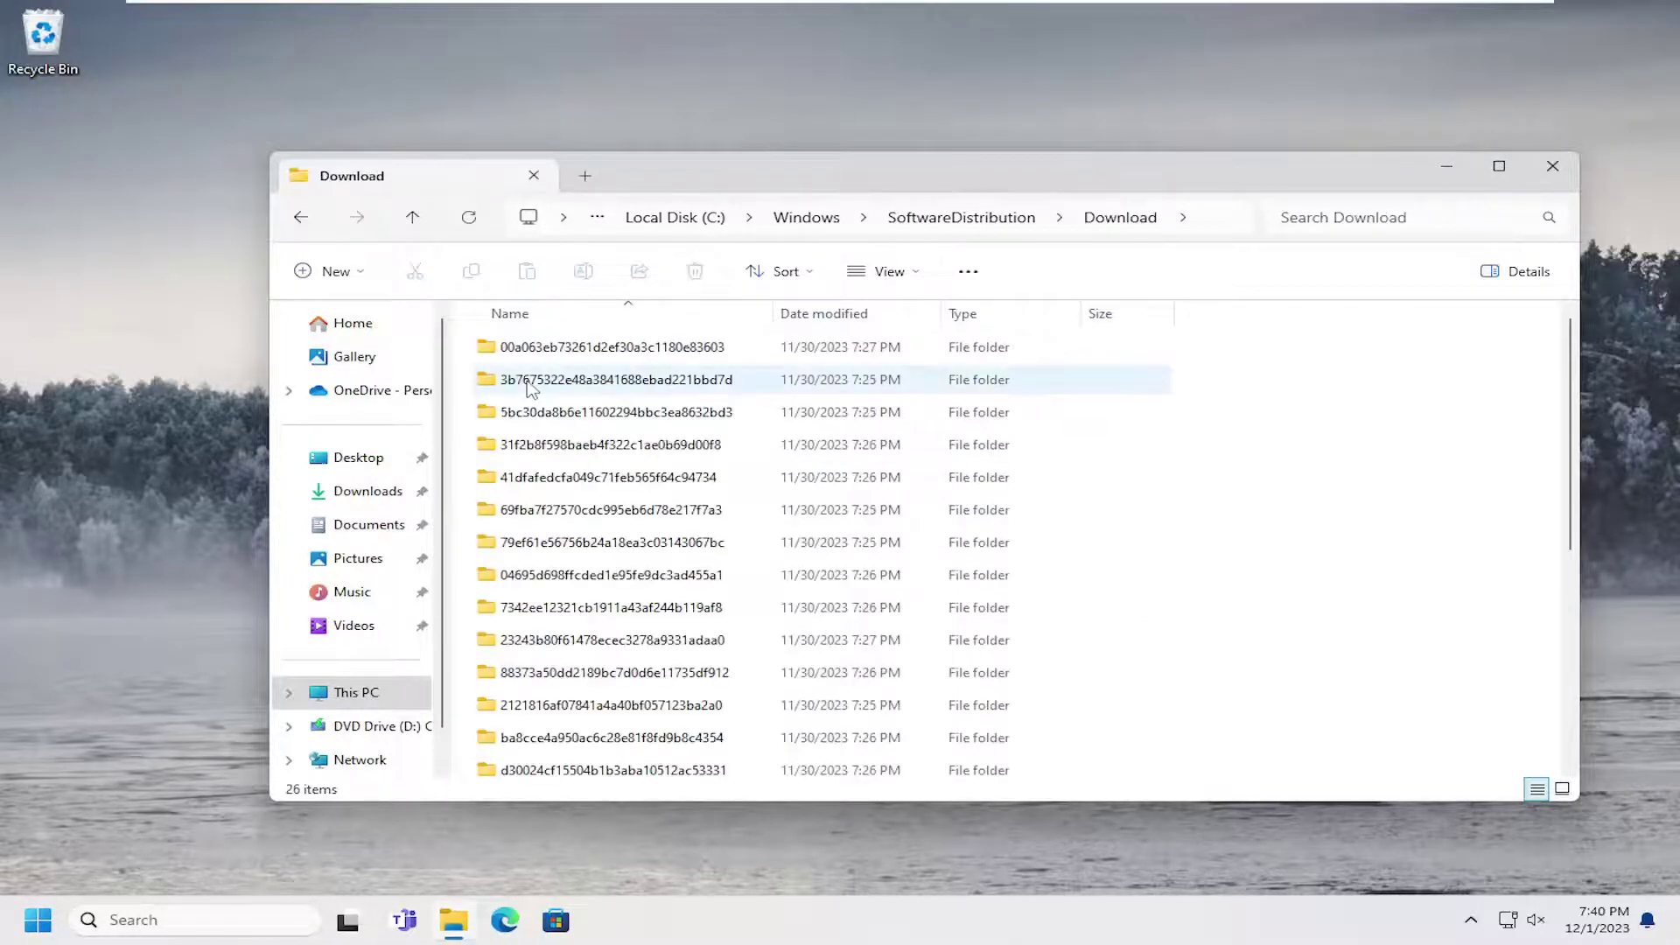
left_click(639, 447)
- Select all 26 update folders in Download and delete them with administrator permission
left_click_drag(1394, 368, 785, 618)
left_click(750, 575)
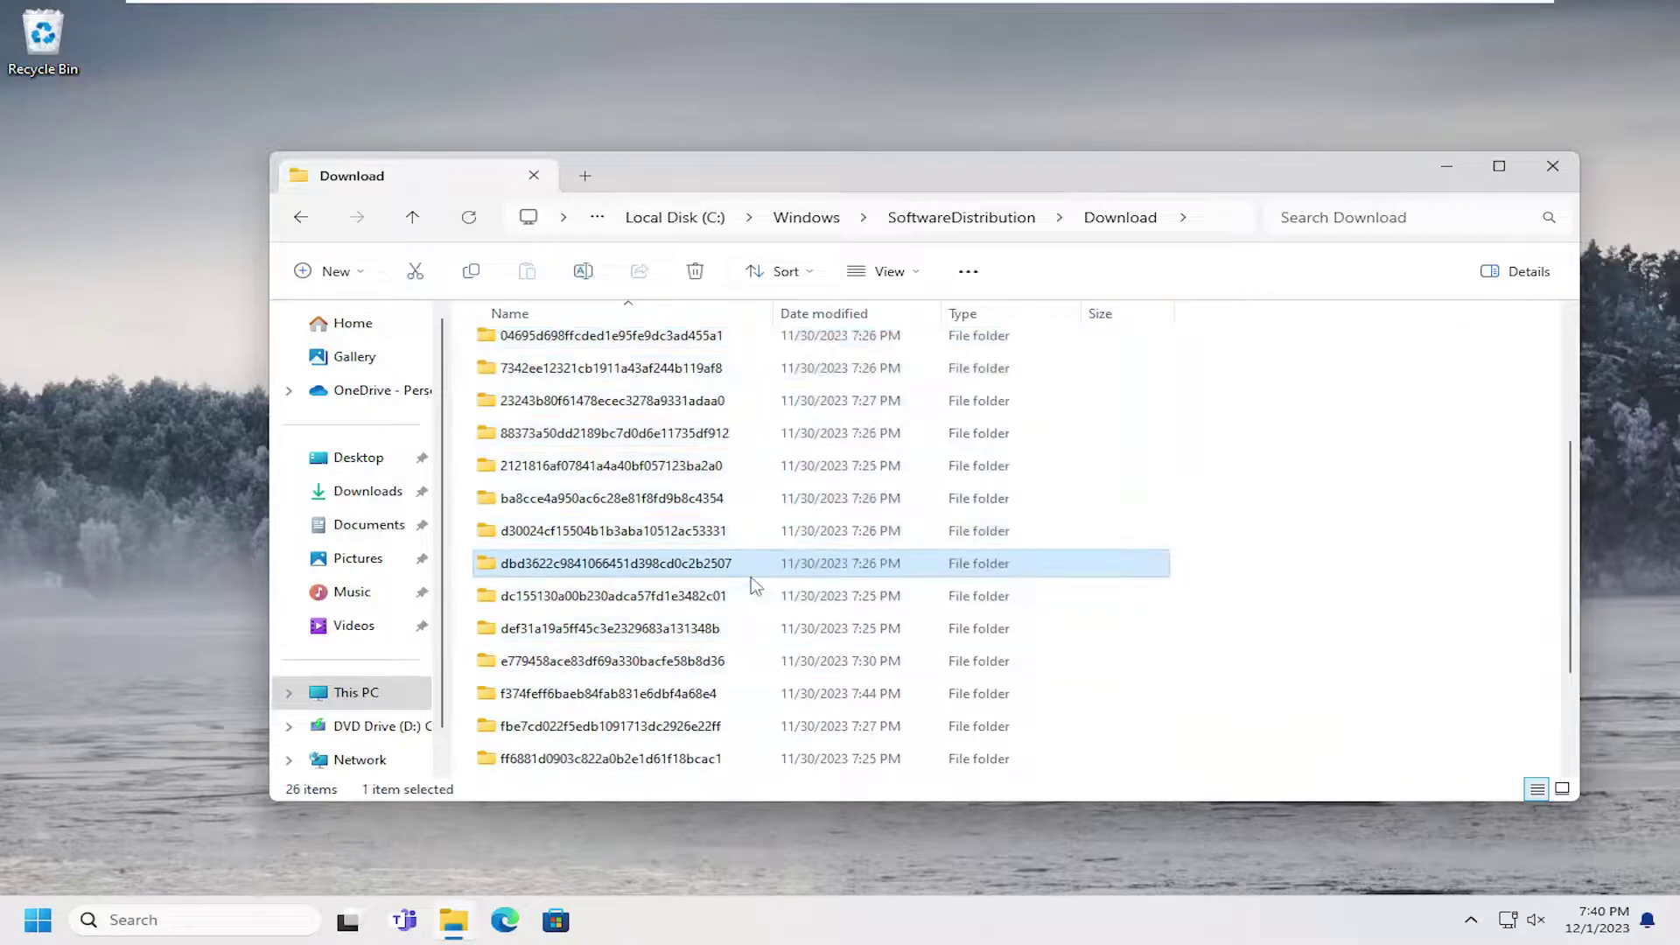
key("ctrl+a")
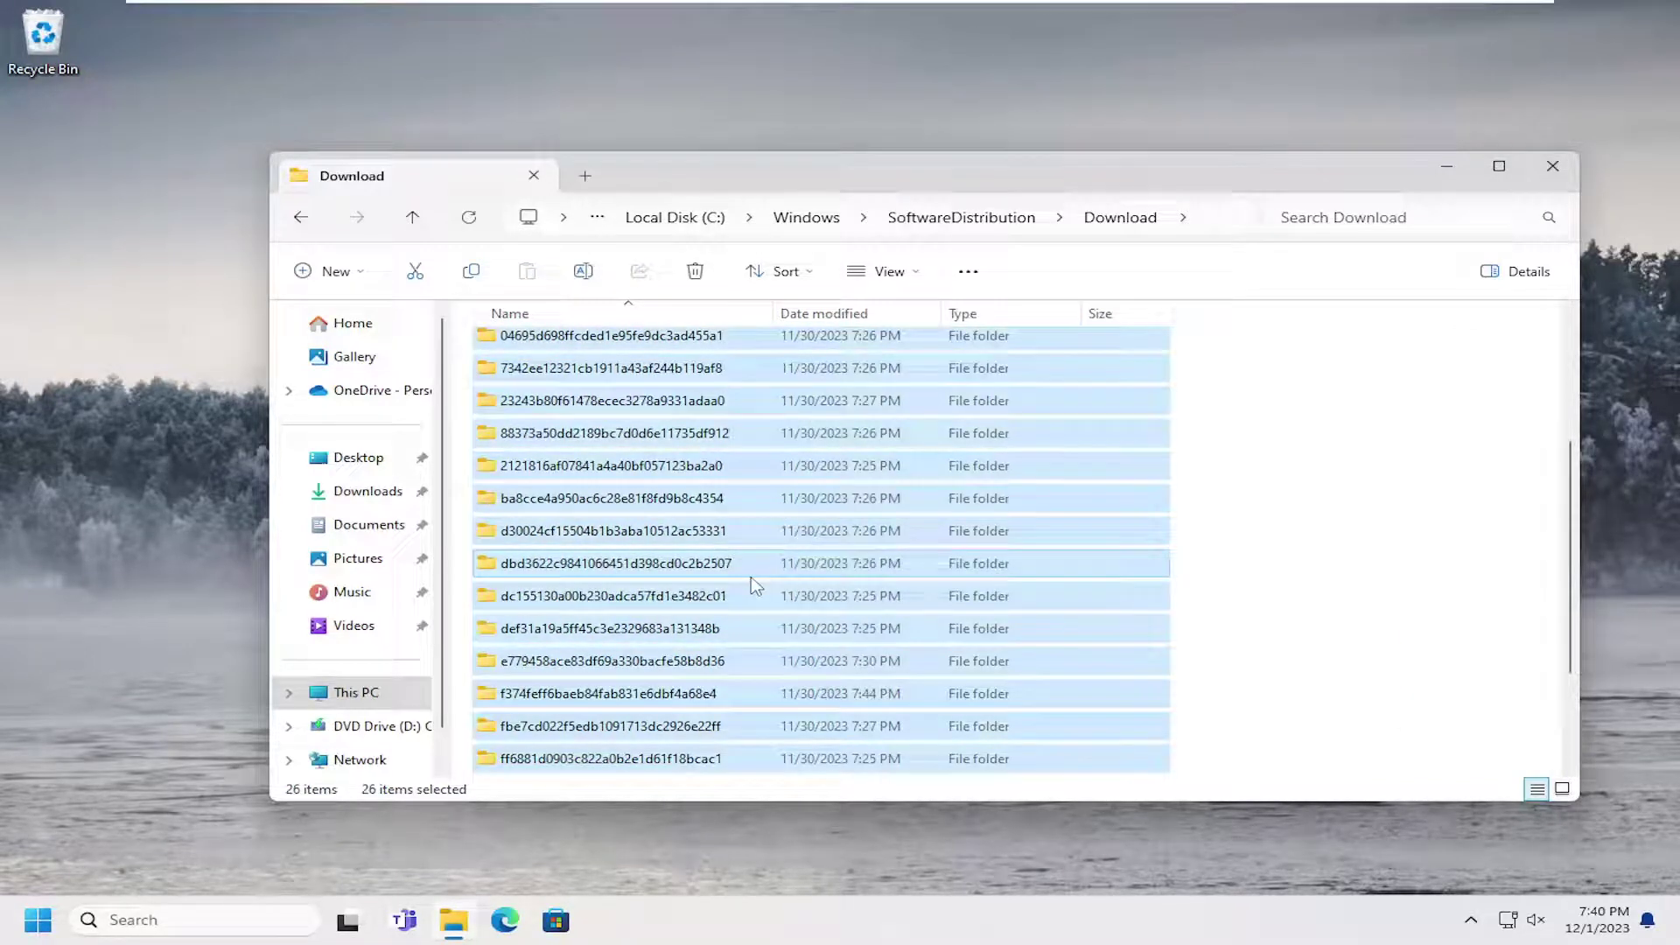
scroll(925, 462, "up", 3)
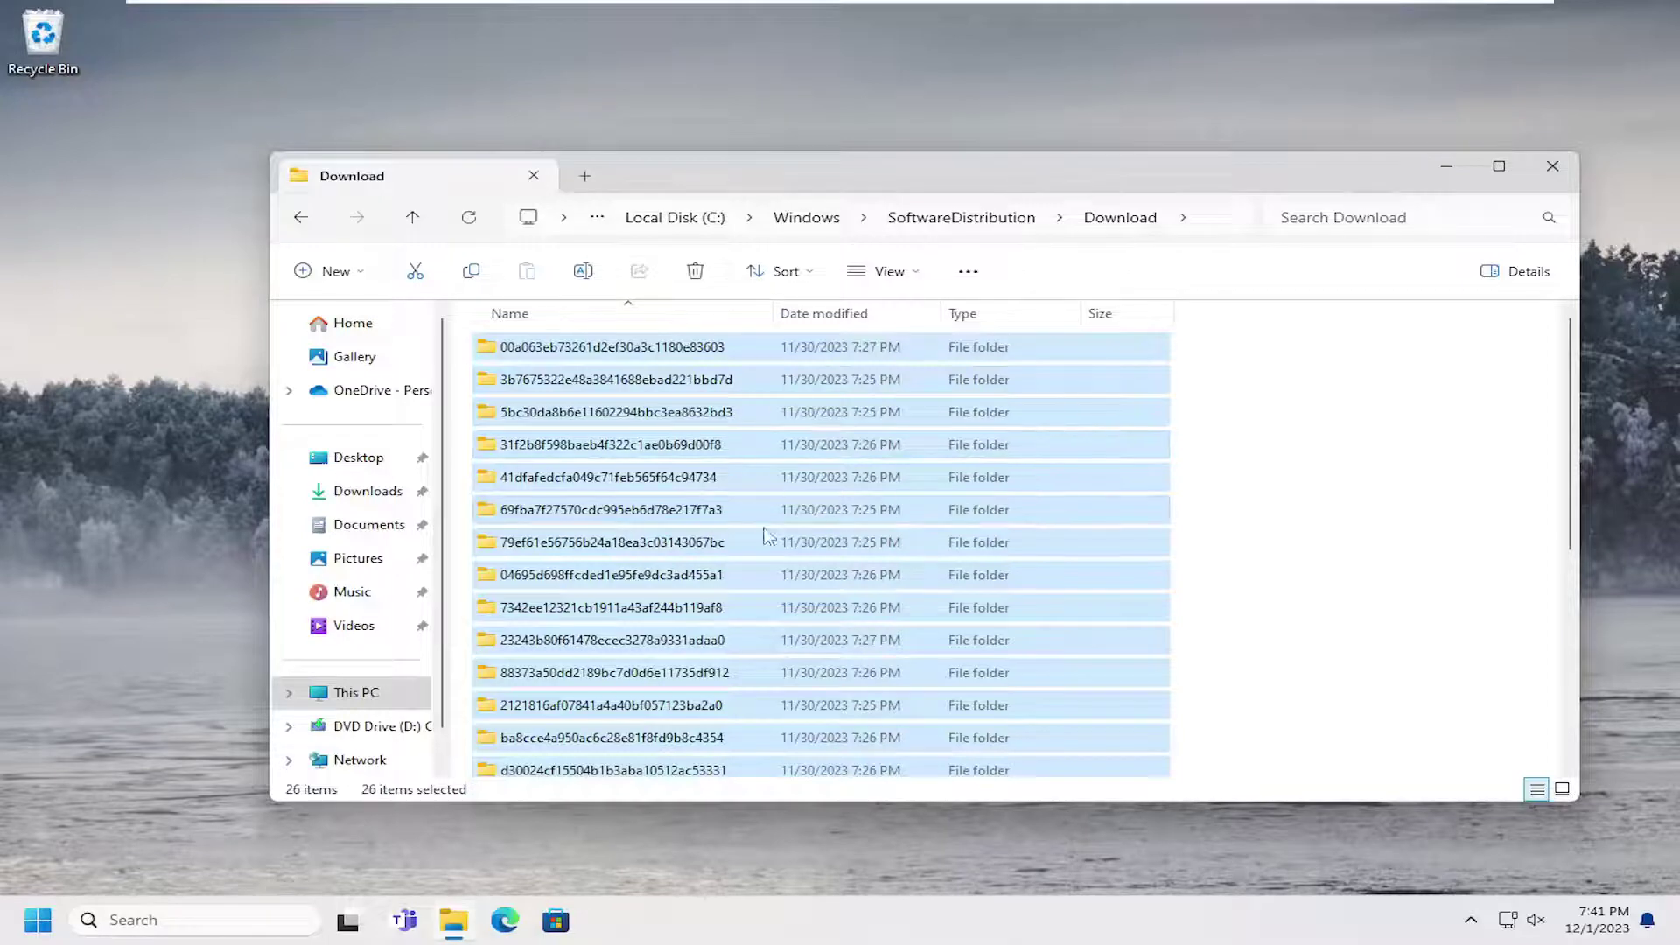
key("Delete")
right_click(750, 474)
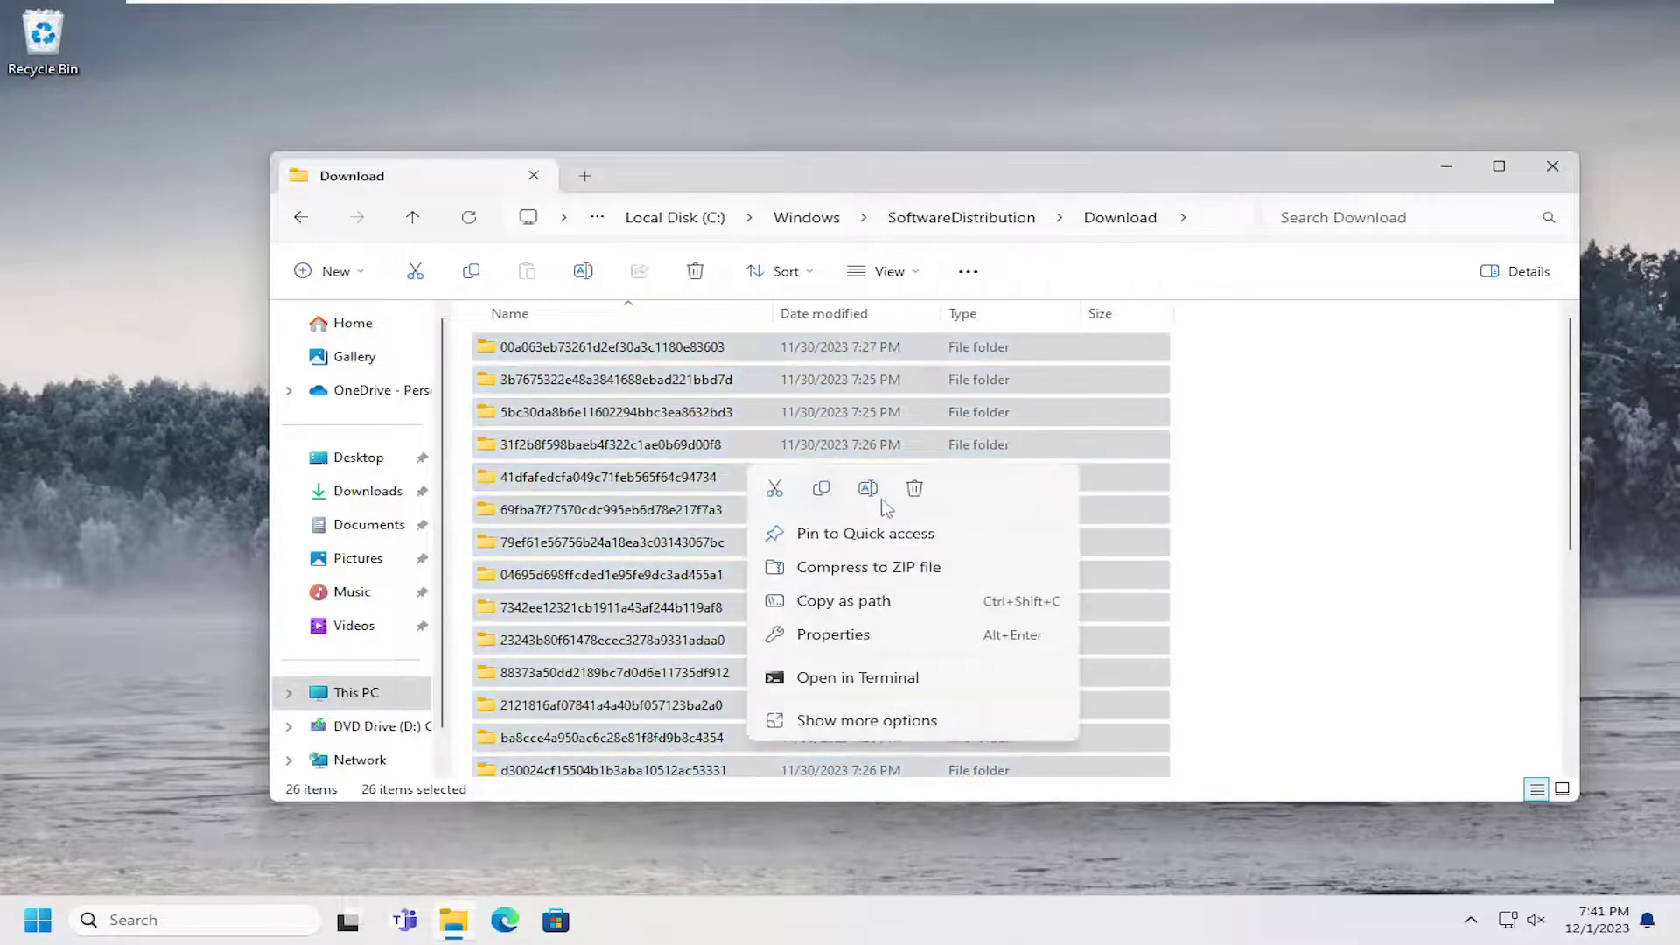
left_click(921, 490)
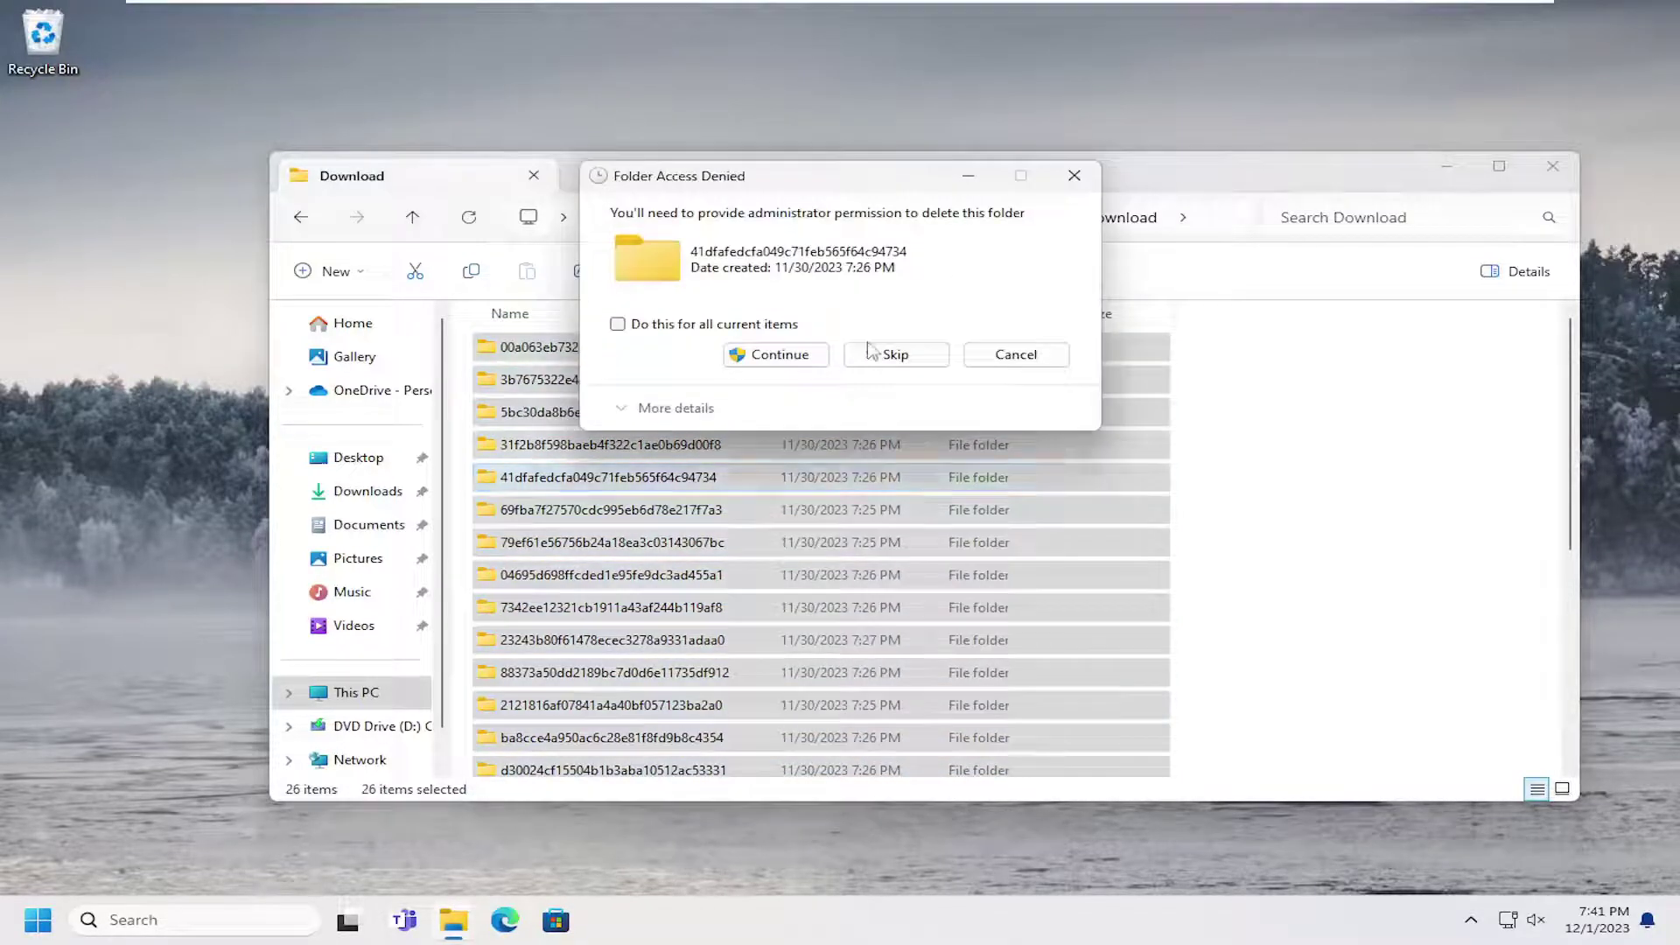
left_click(763, 327)
left_click(772, 354)
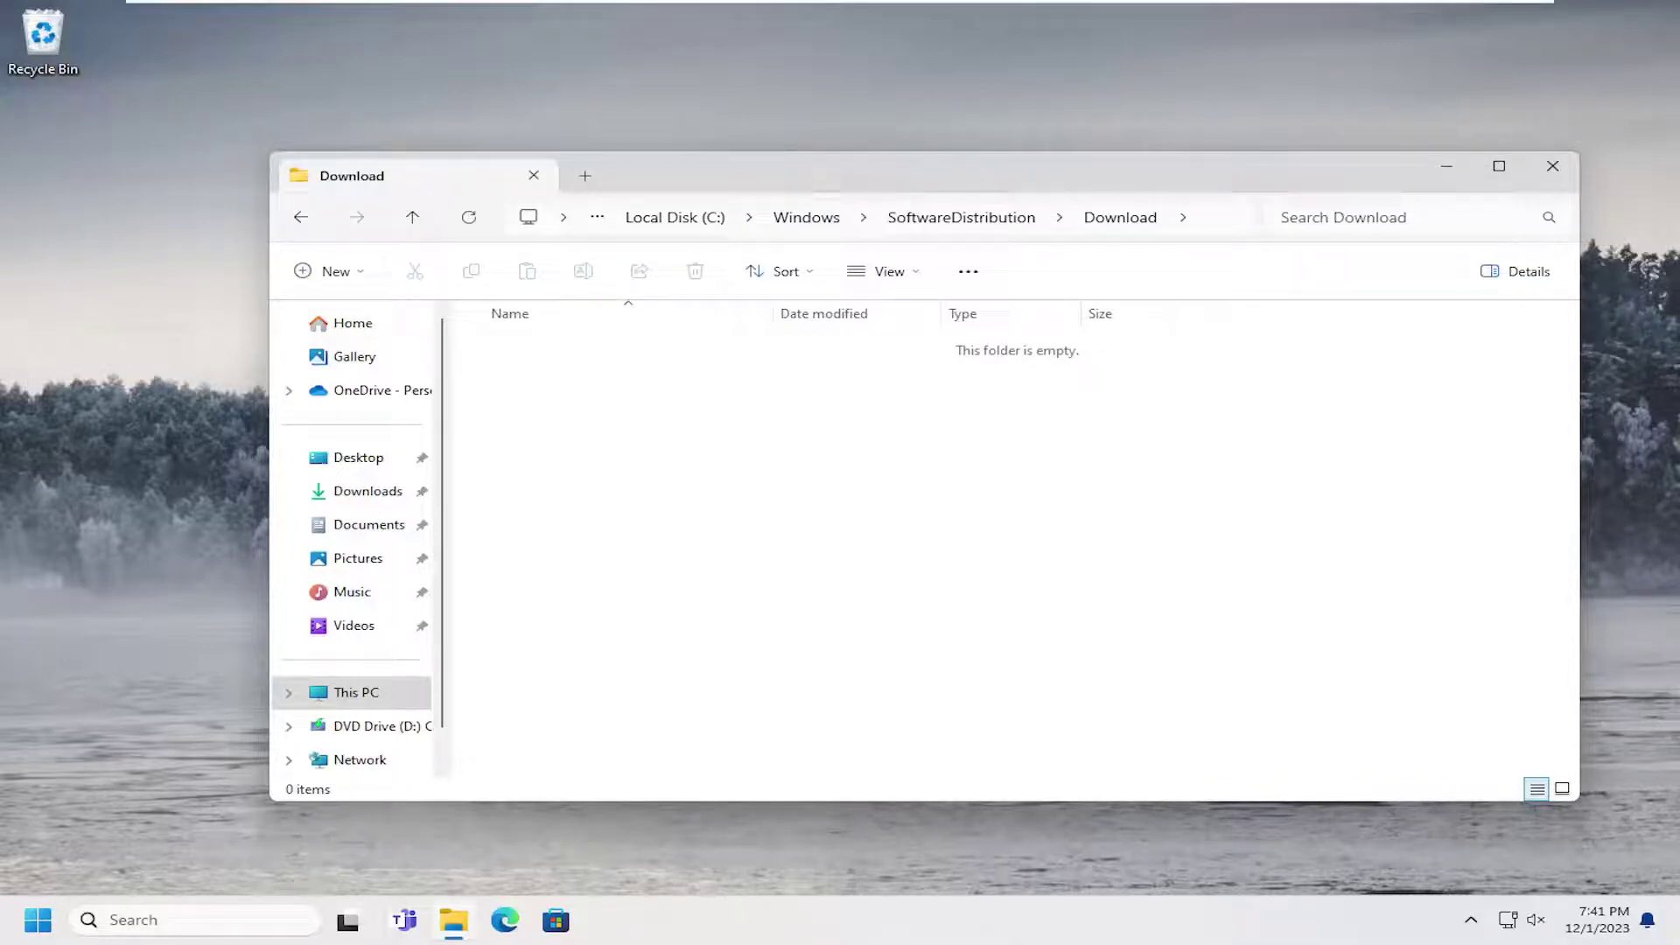
- Close the emptied Download window and launch Settings through a 'settings' search
left_click(1552, 166)
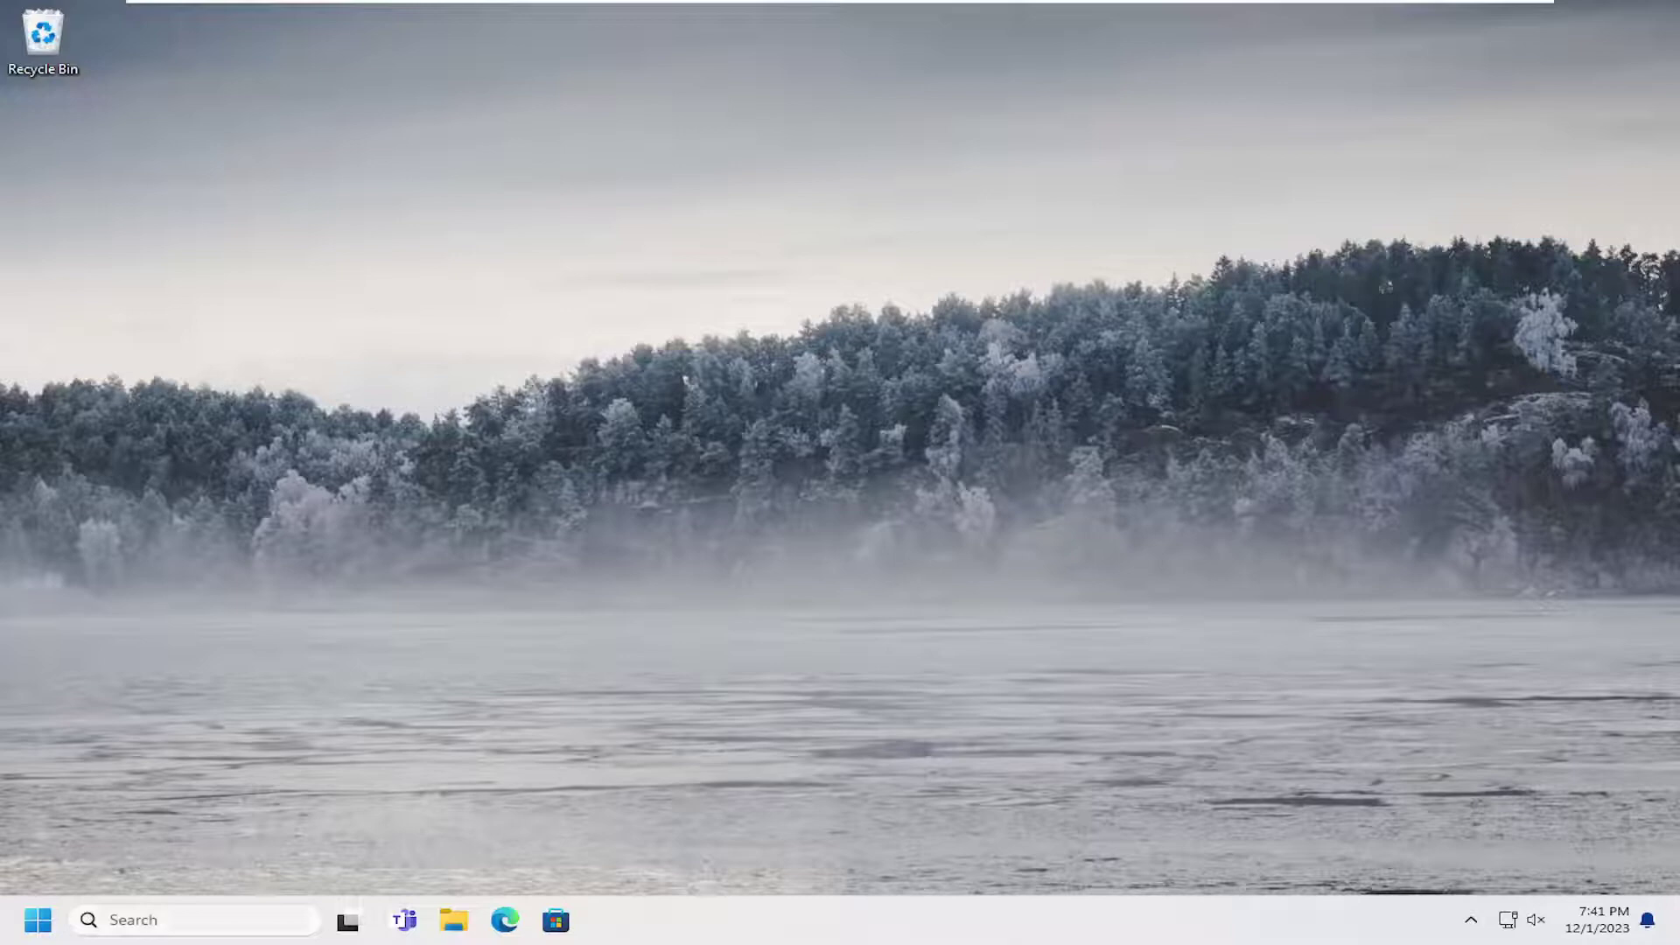
left_click(229, 919)
type("settingsettng")
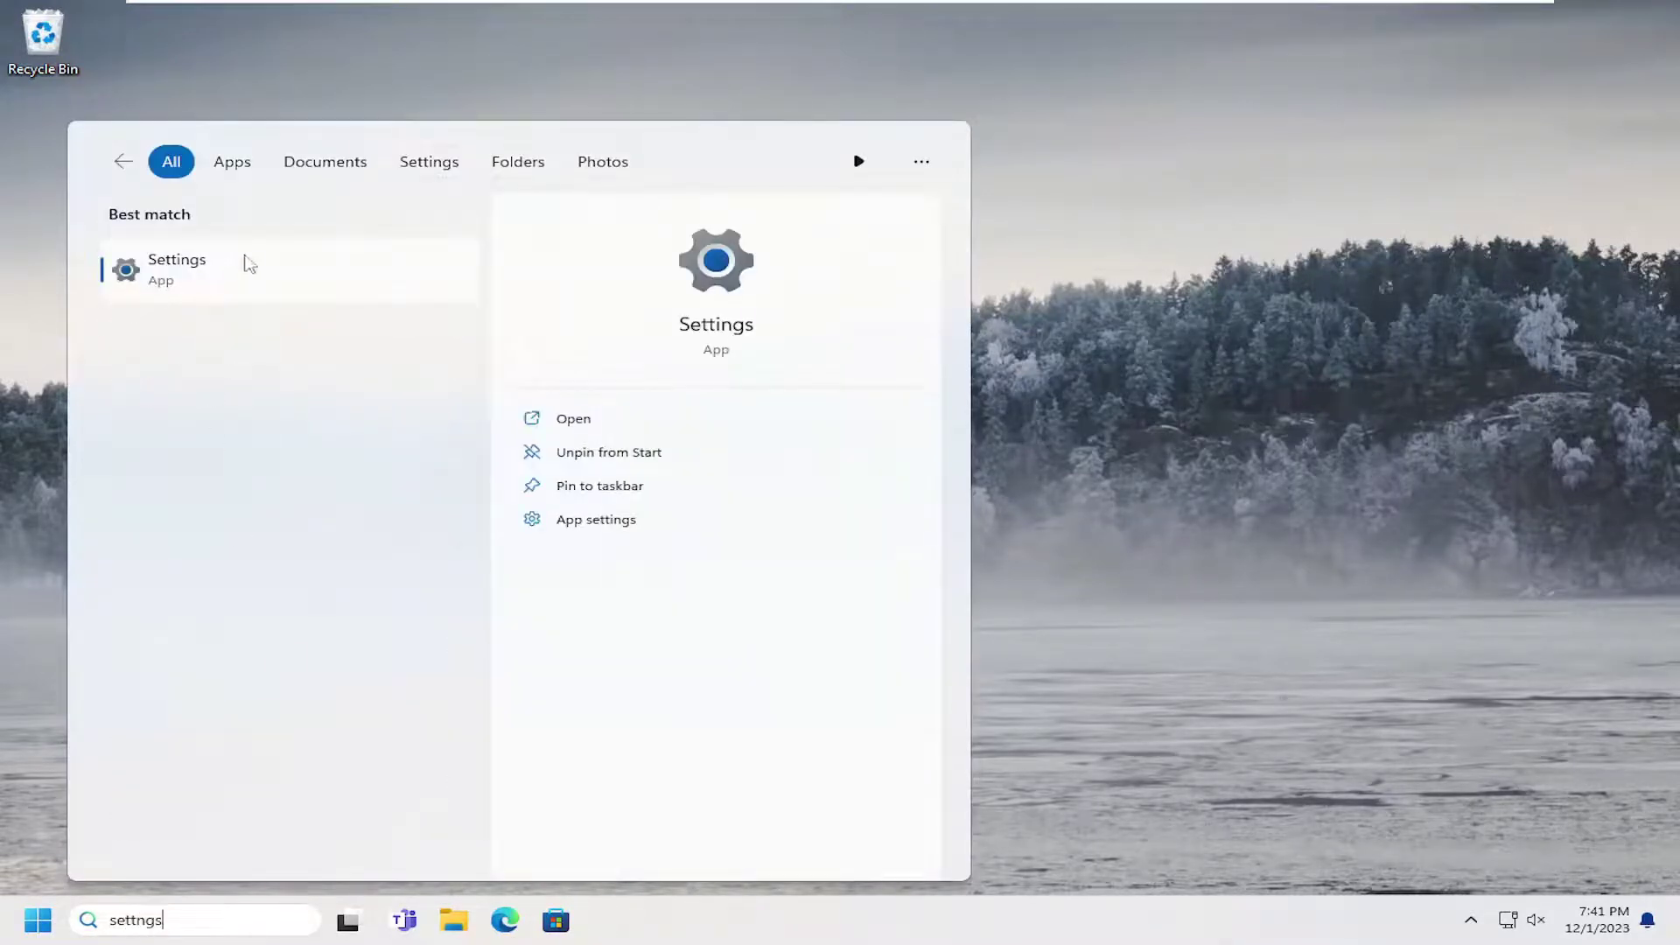
left_click(204, 278)
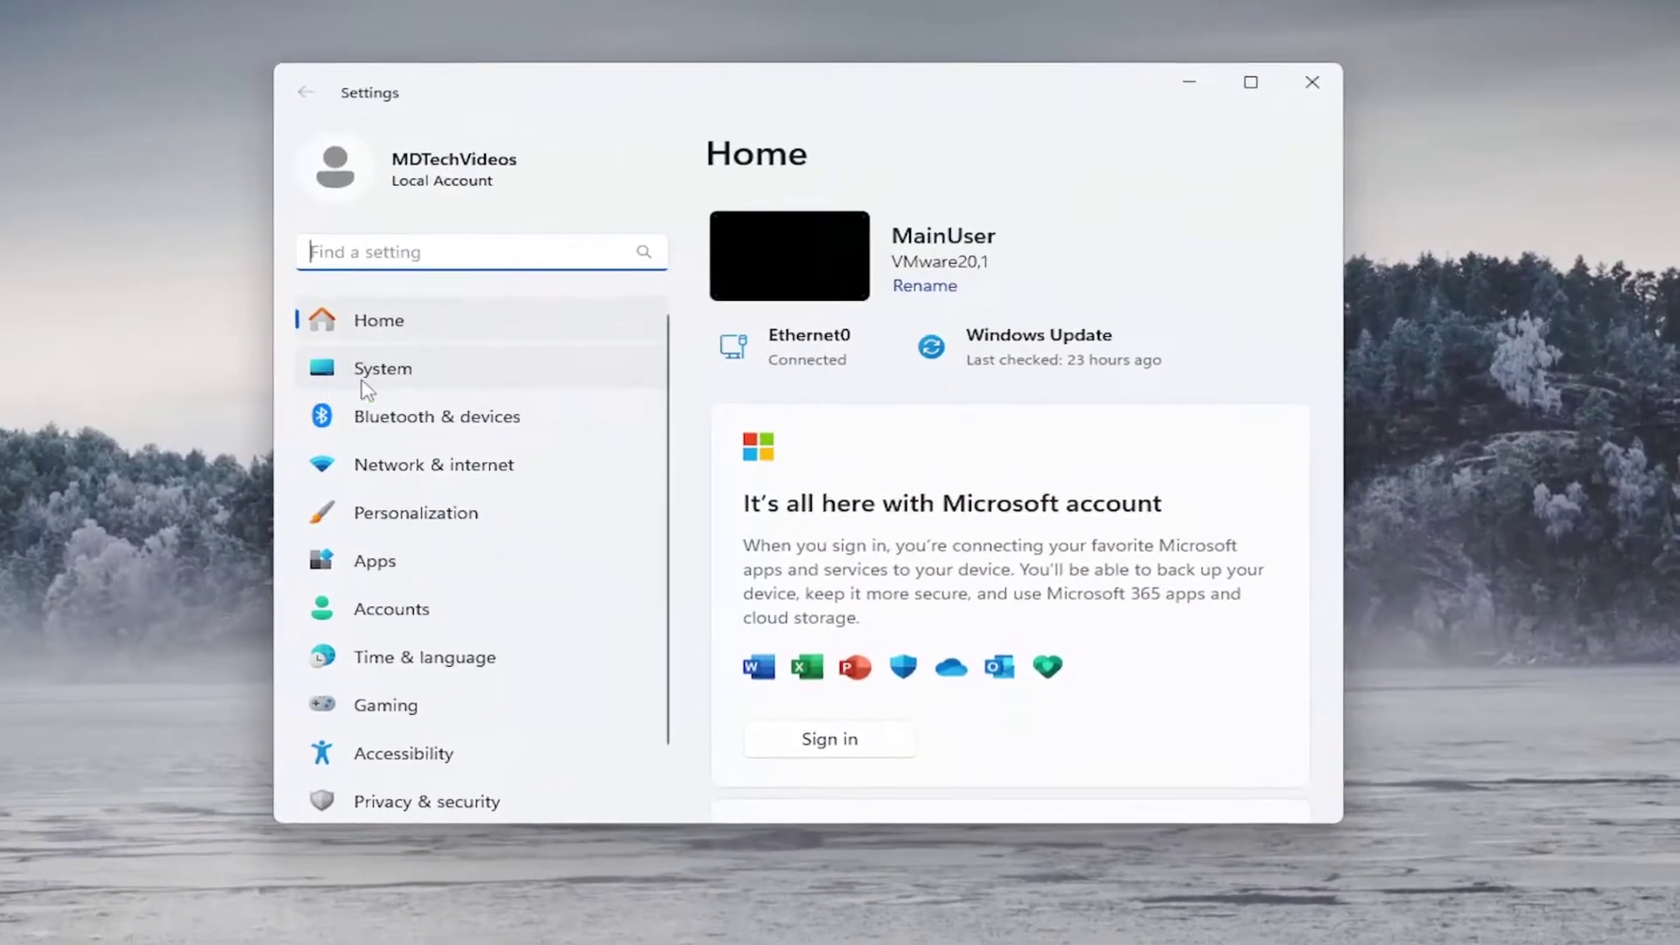
- Go to System > Storage to view Local Disk (C:) usage
left_click(356, 379)
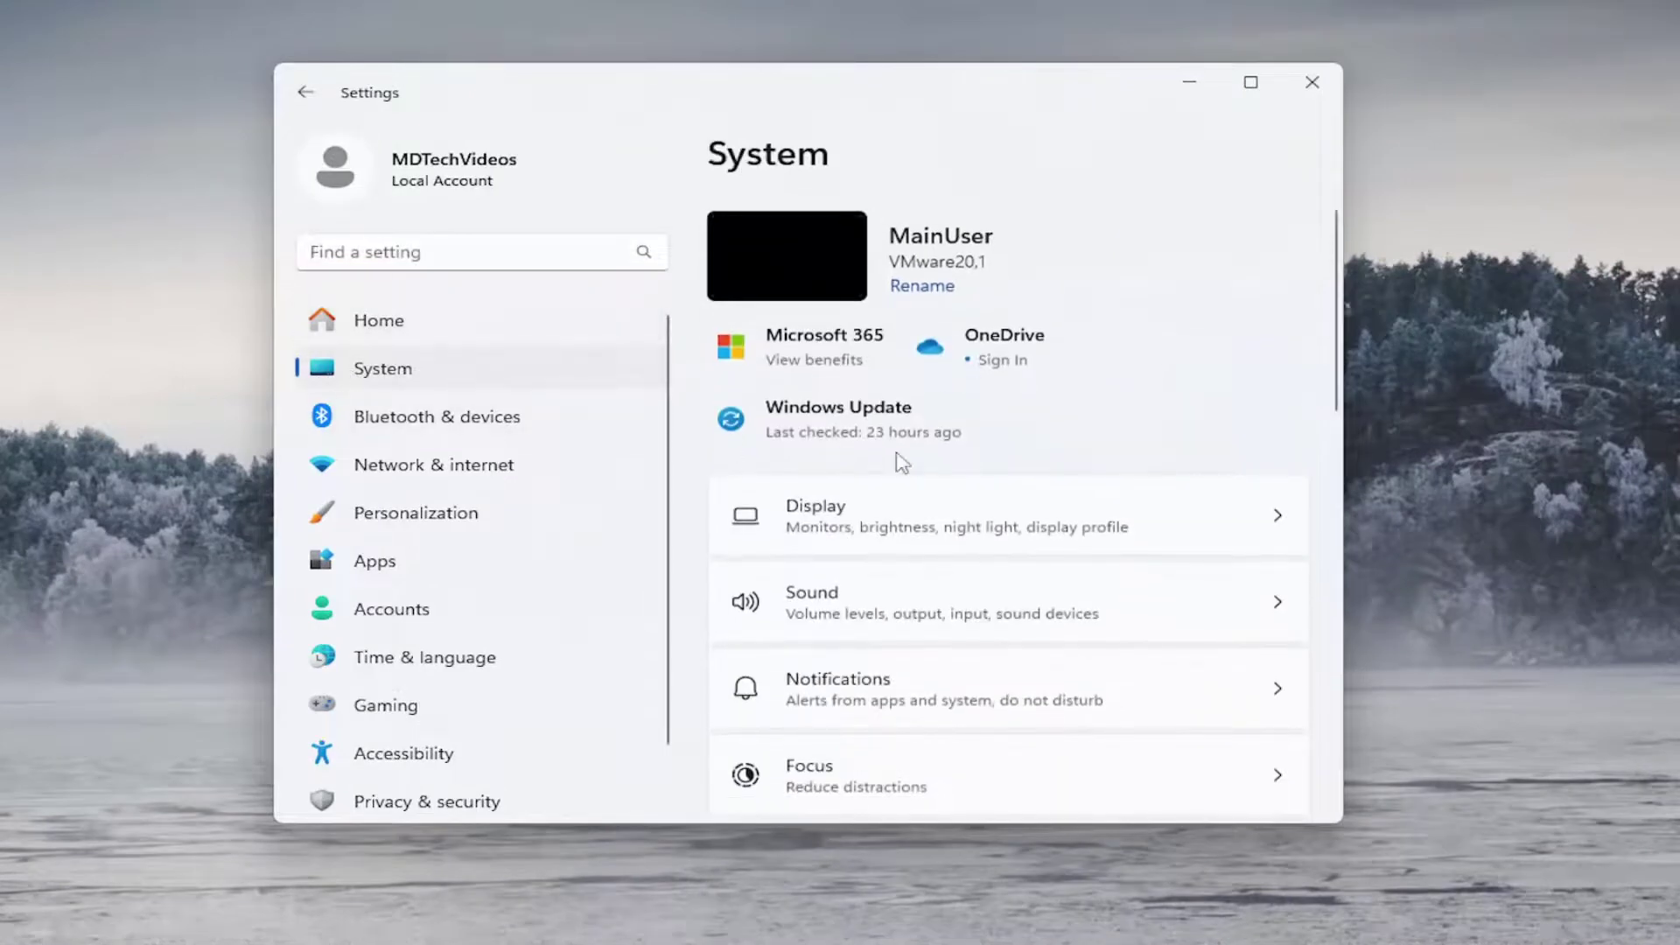
scroll(962, 521, "down", 5)
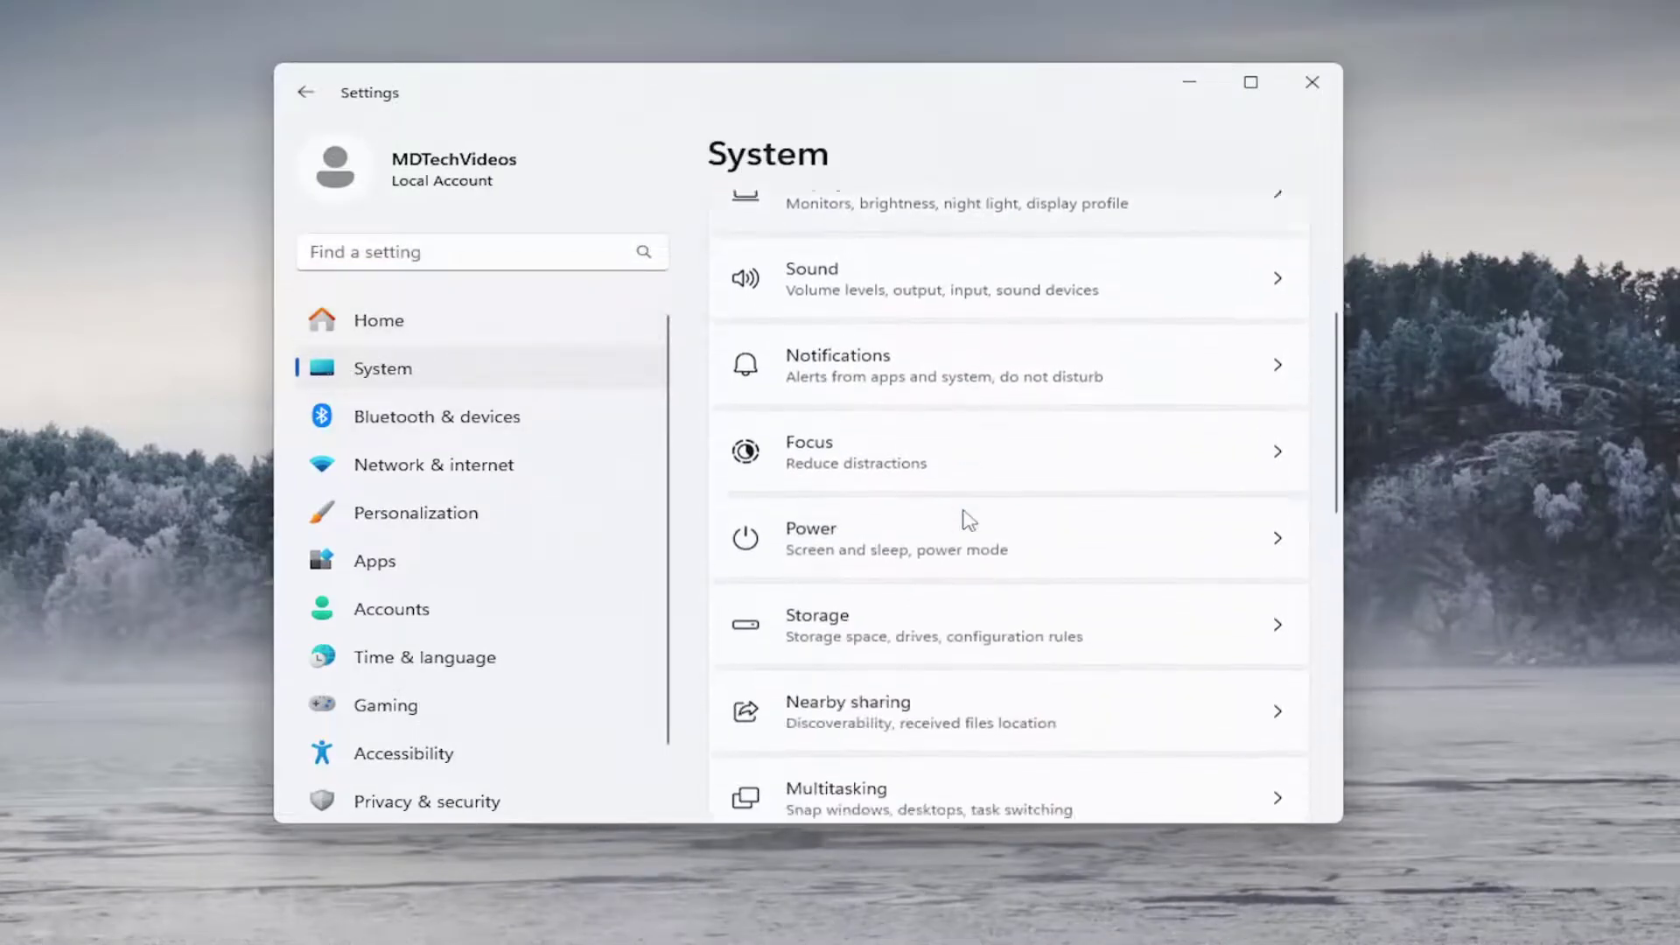
left_click(803, 491)
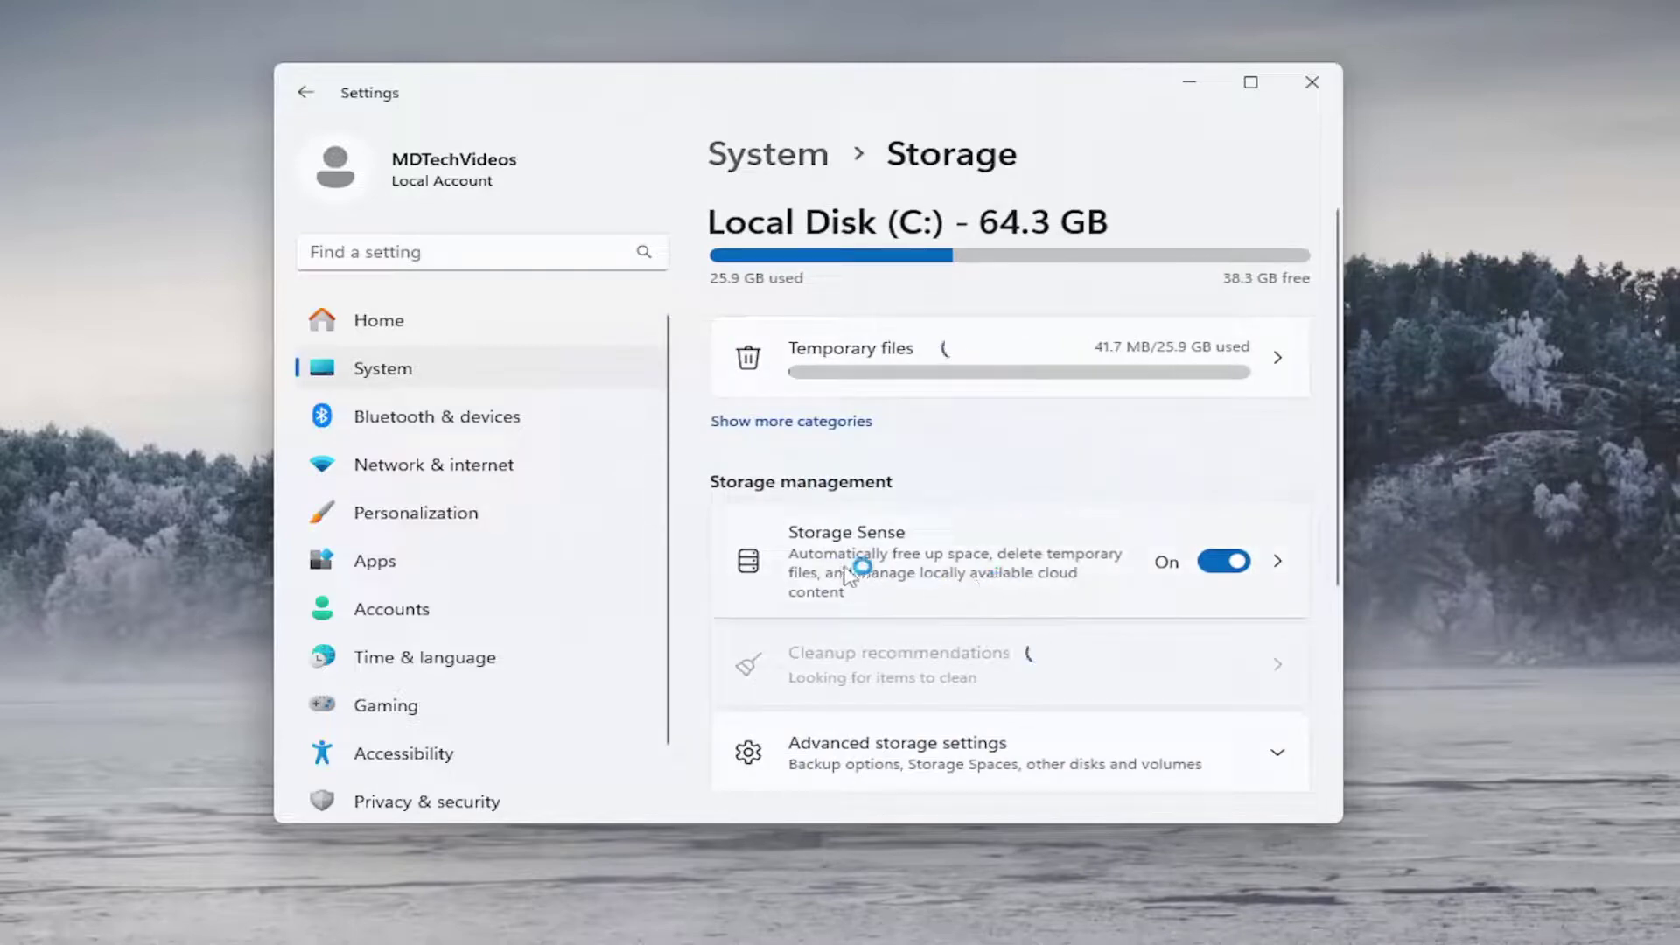
- Review the Storage Sense run-frequency options without changing them, then close Settings
left_click(971, 569)
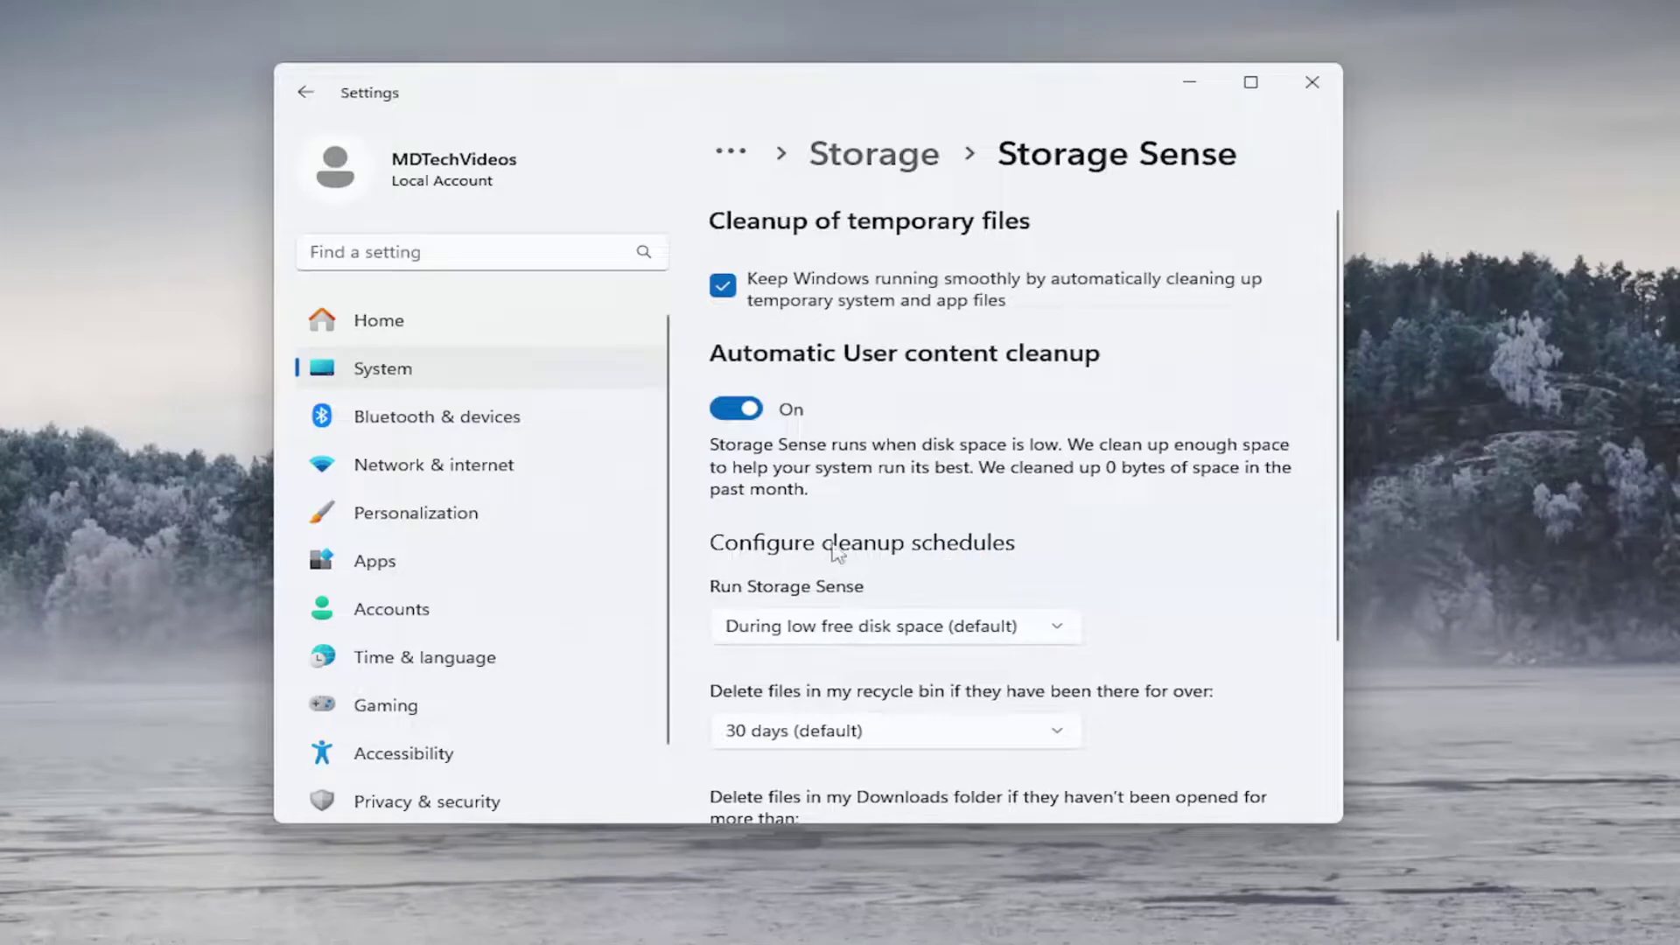
scroll(910, 551, "down", 3)
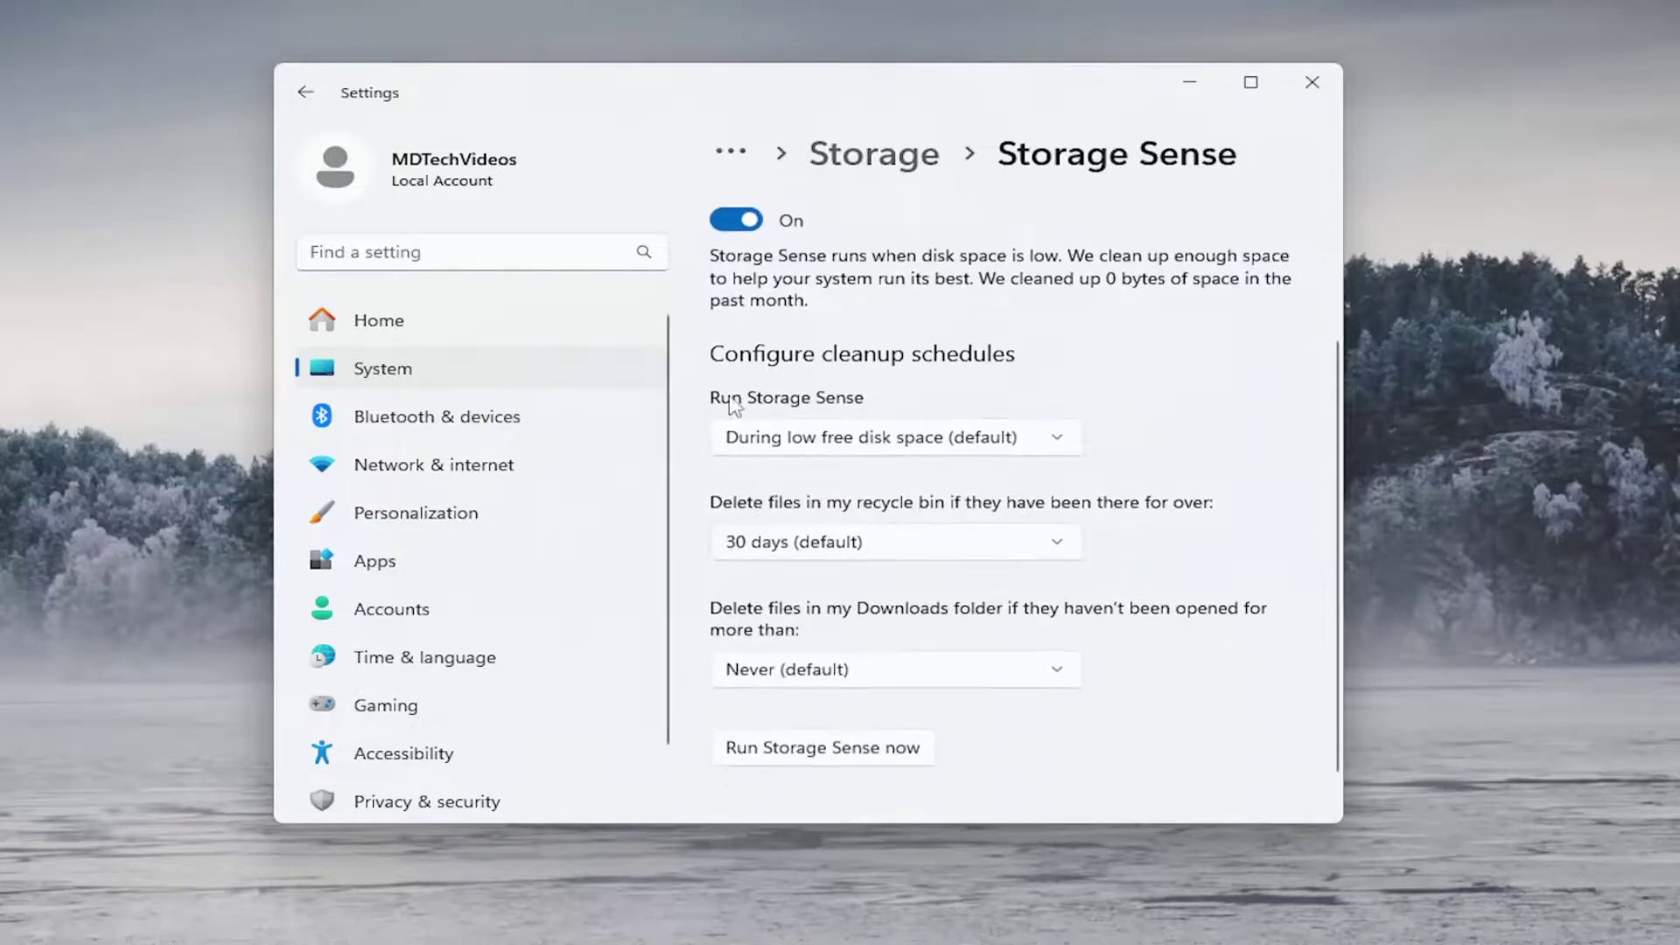
left_click(1017, 439)
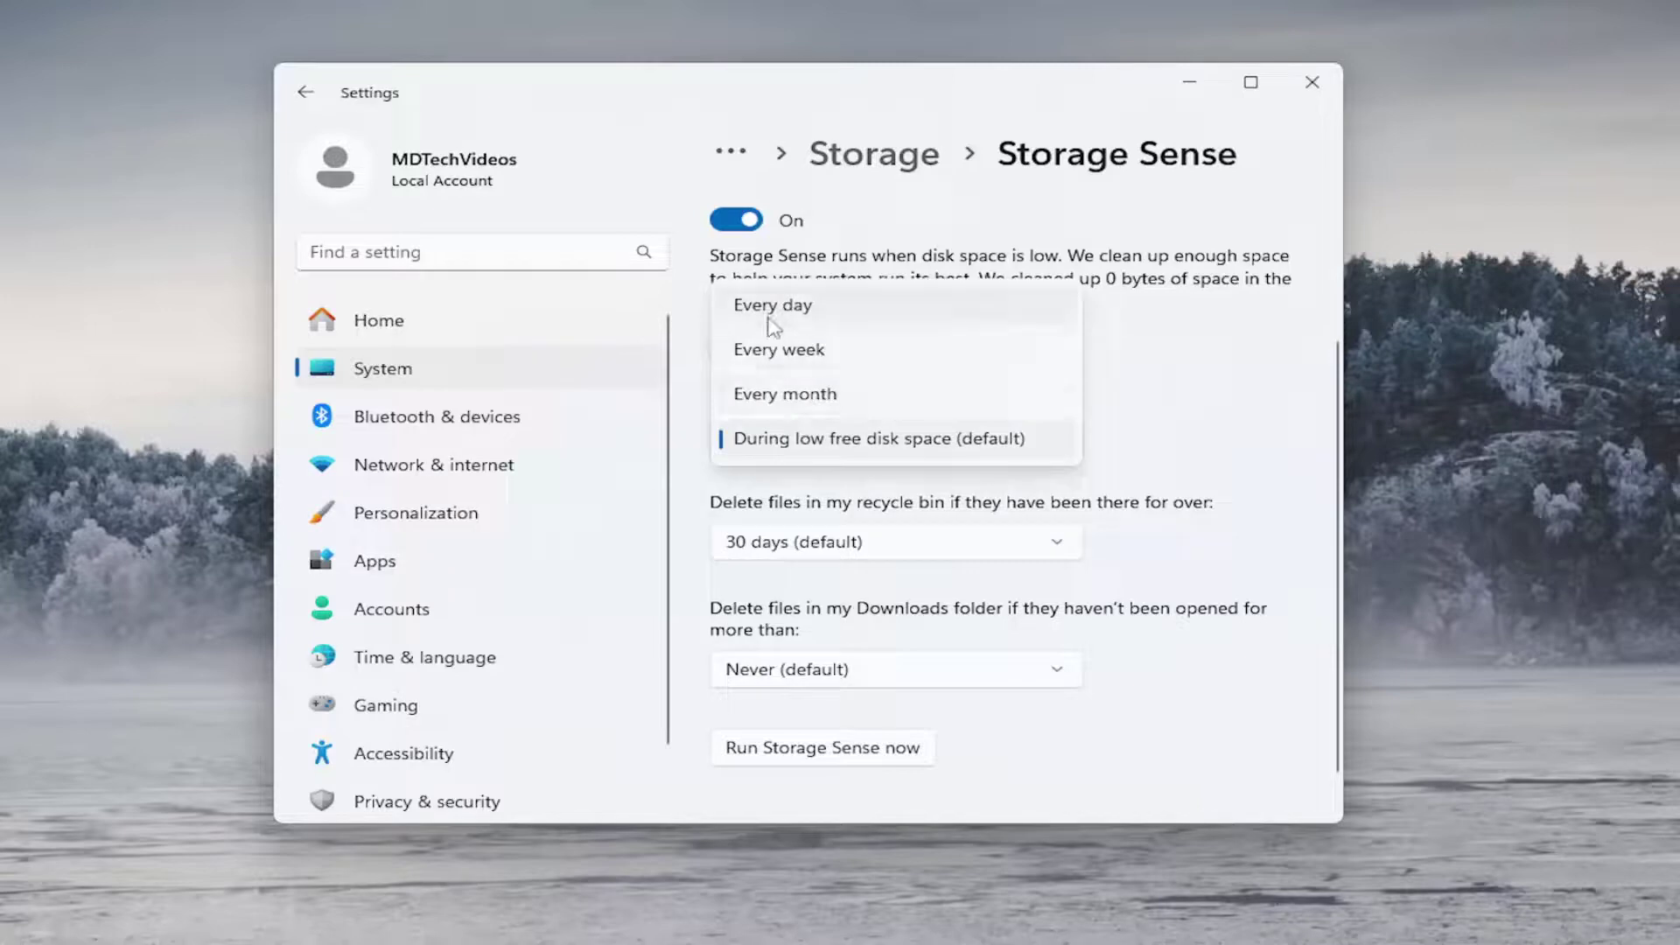
left_click(1162, 437)
scroll(888, 569, "up", 3)
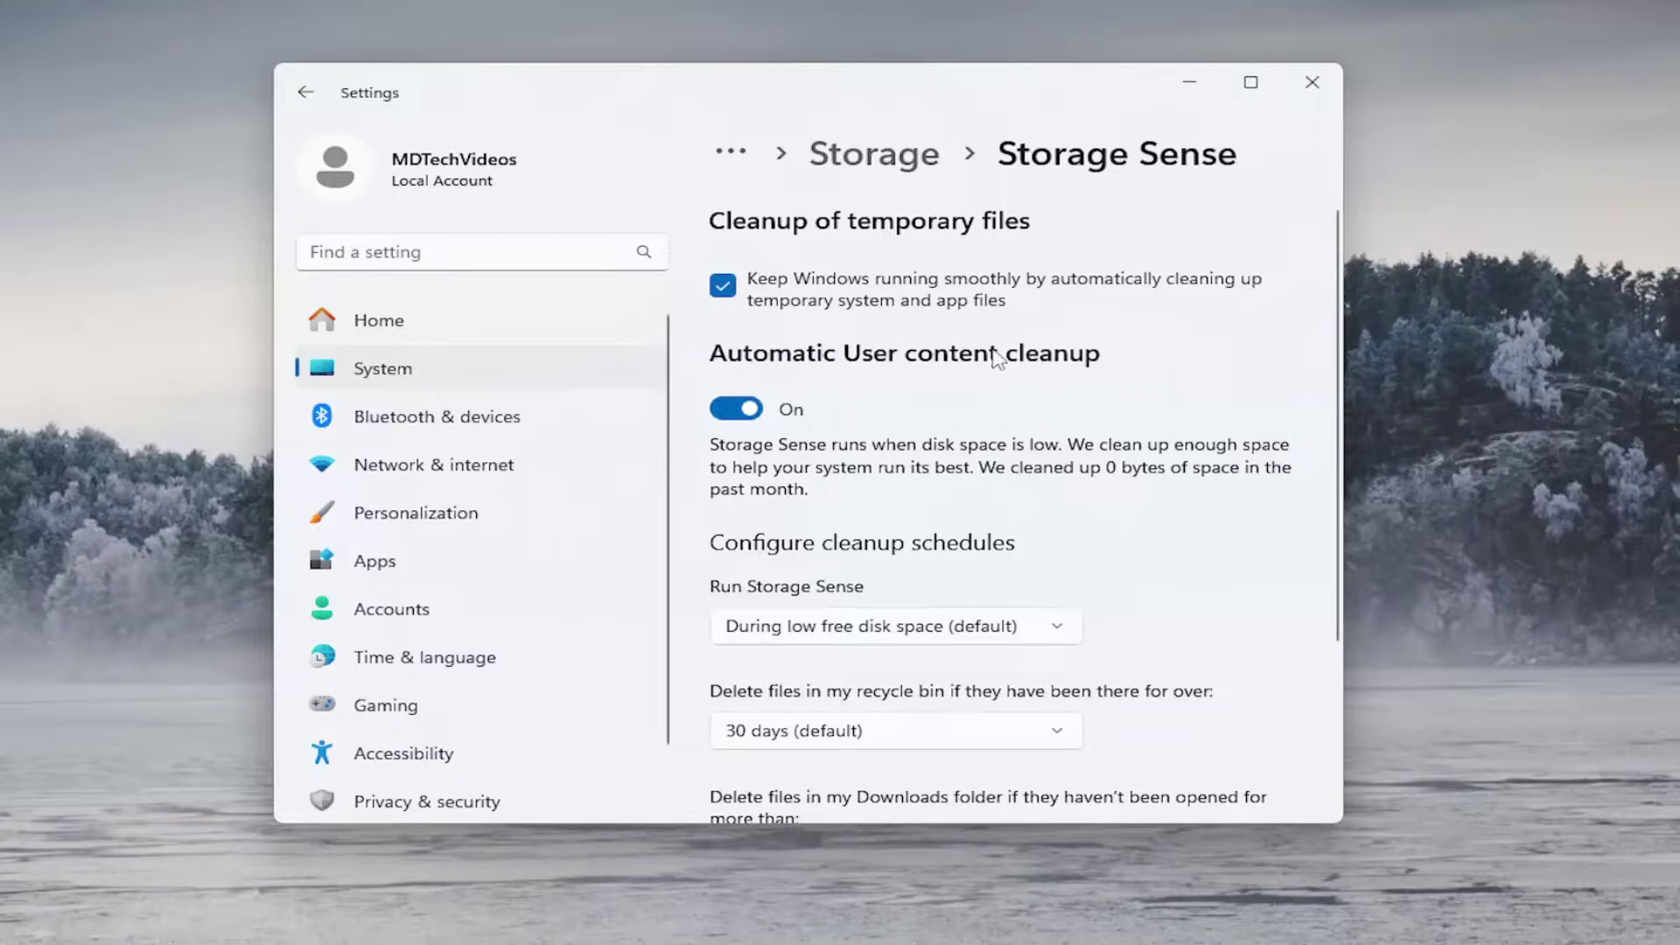
scroll(956, 446, "down", 3)
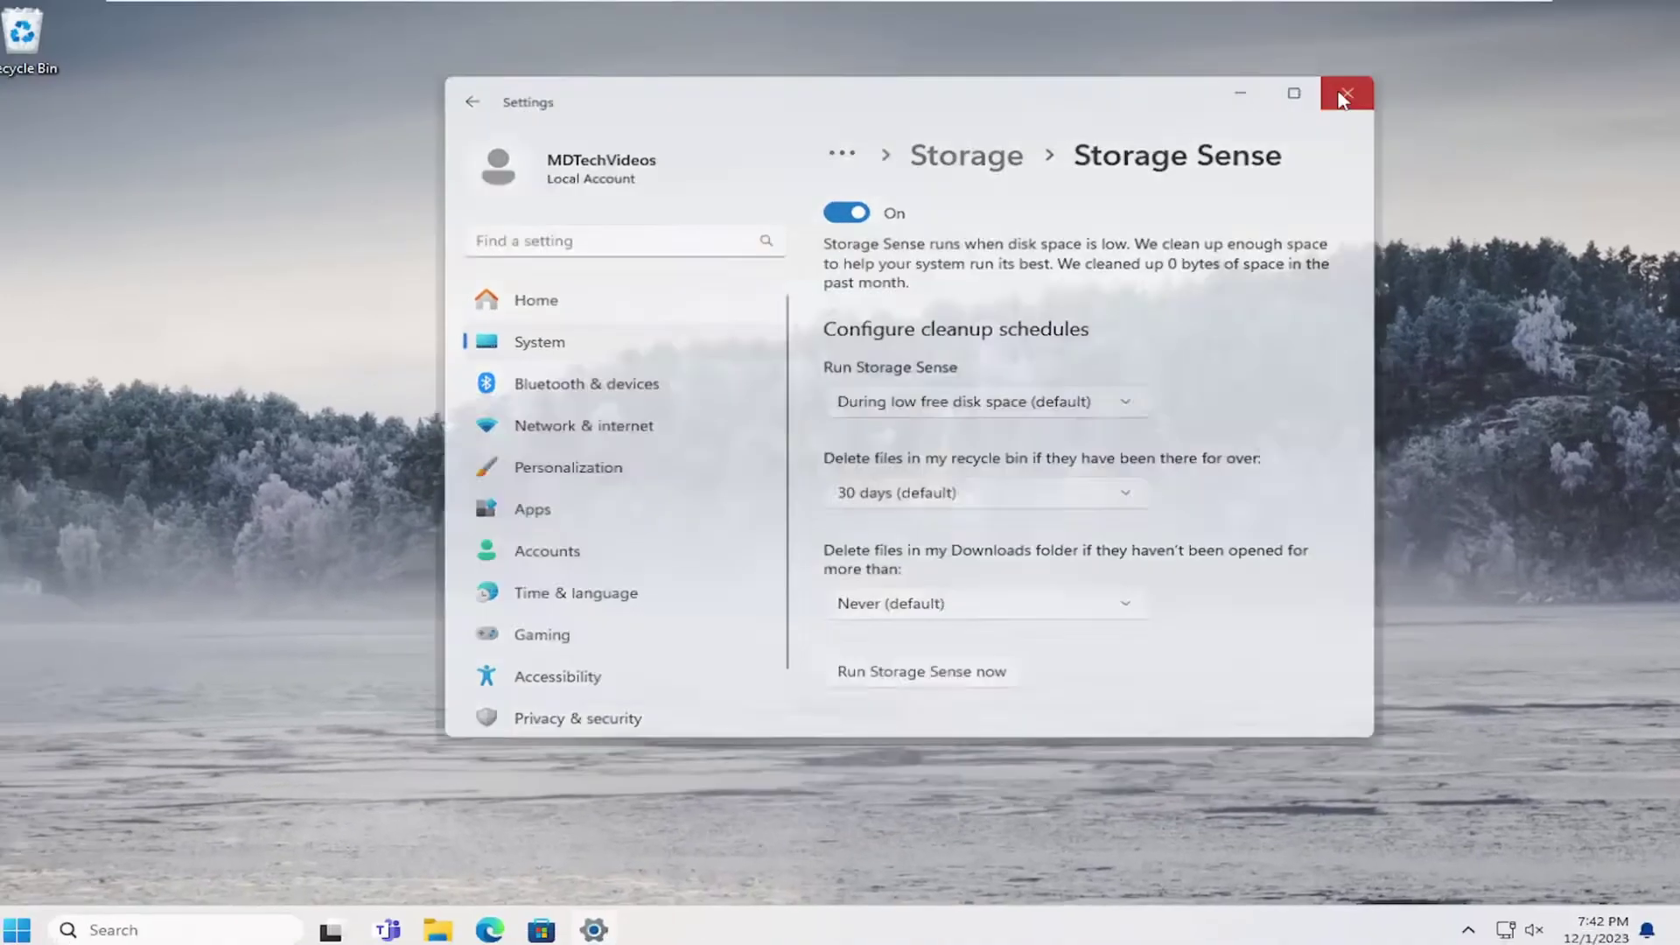
left_click(1299, 92)
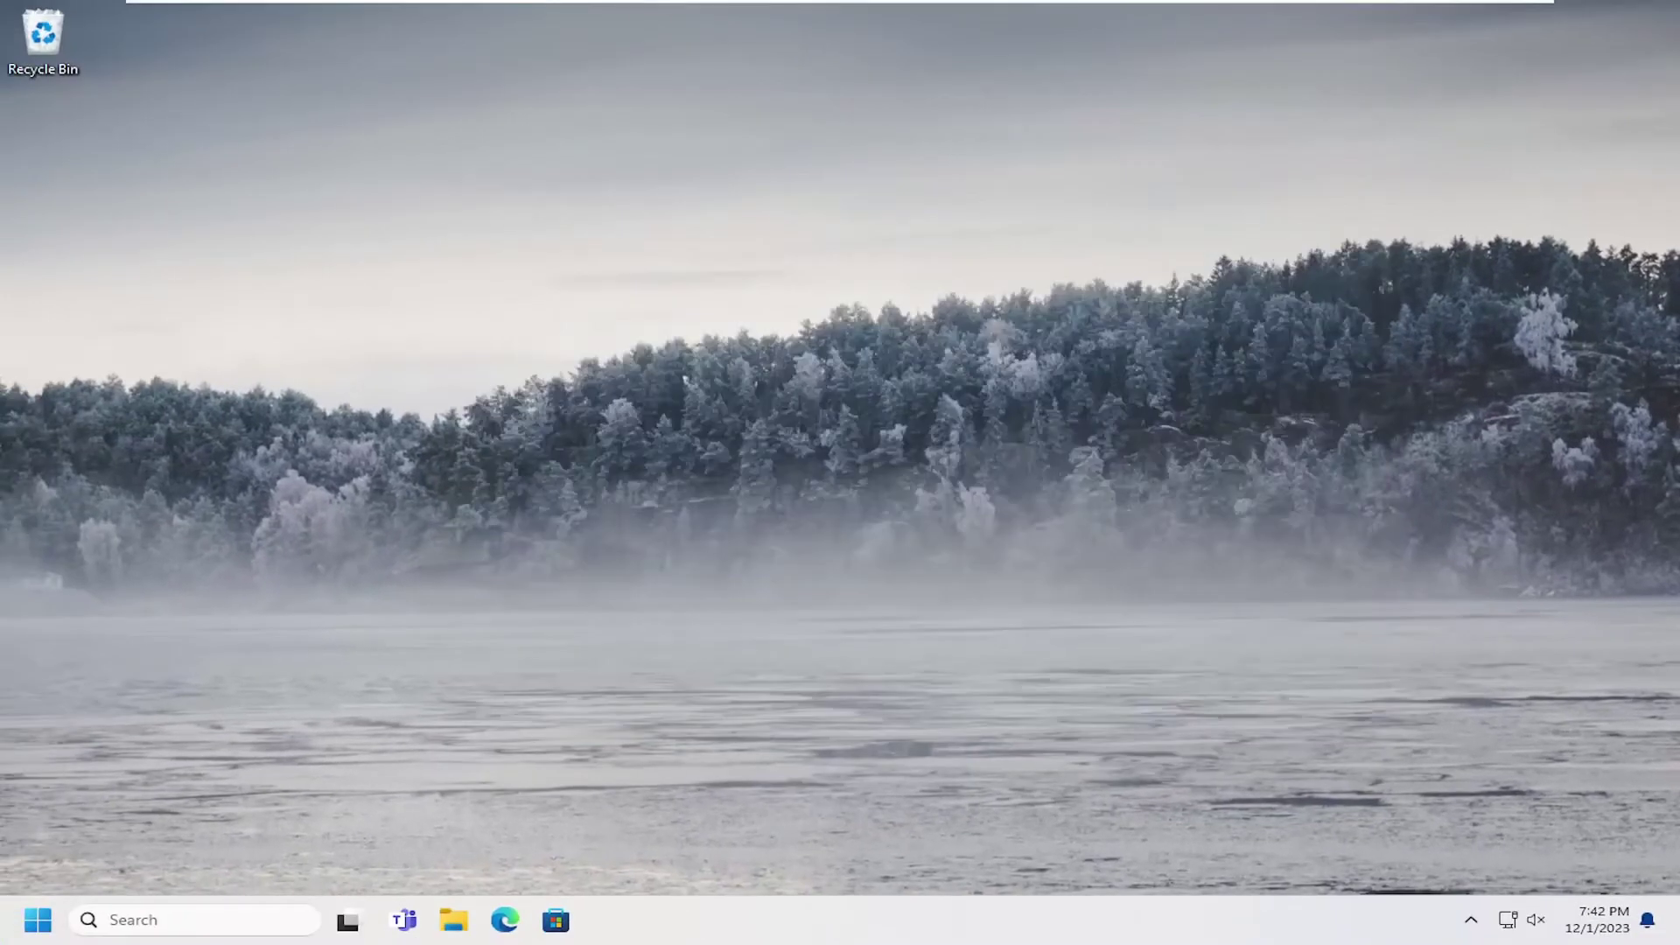